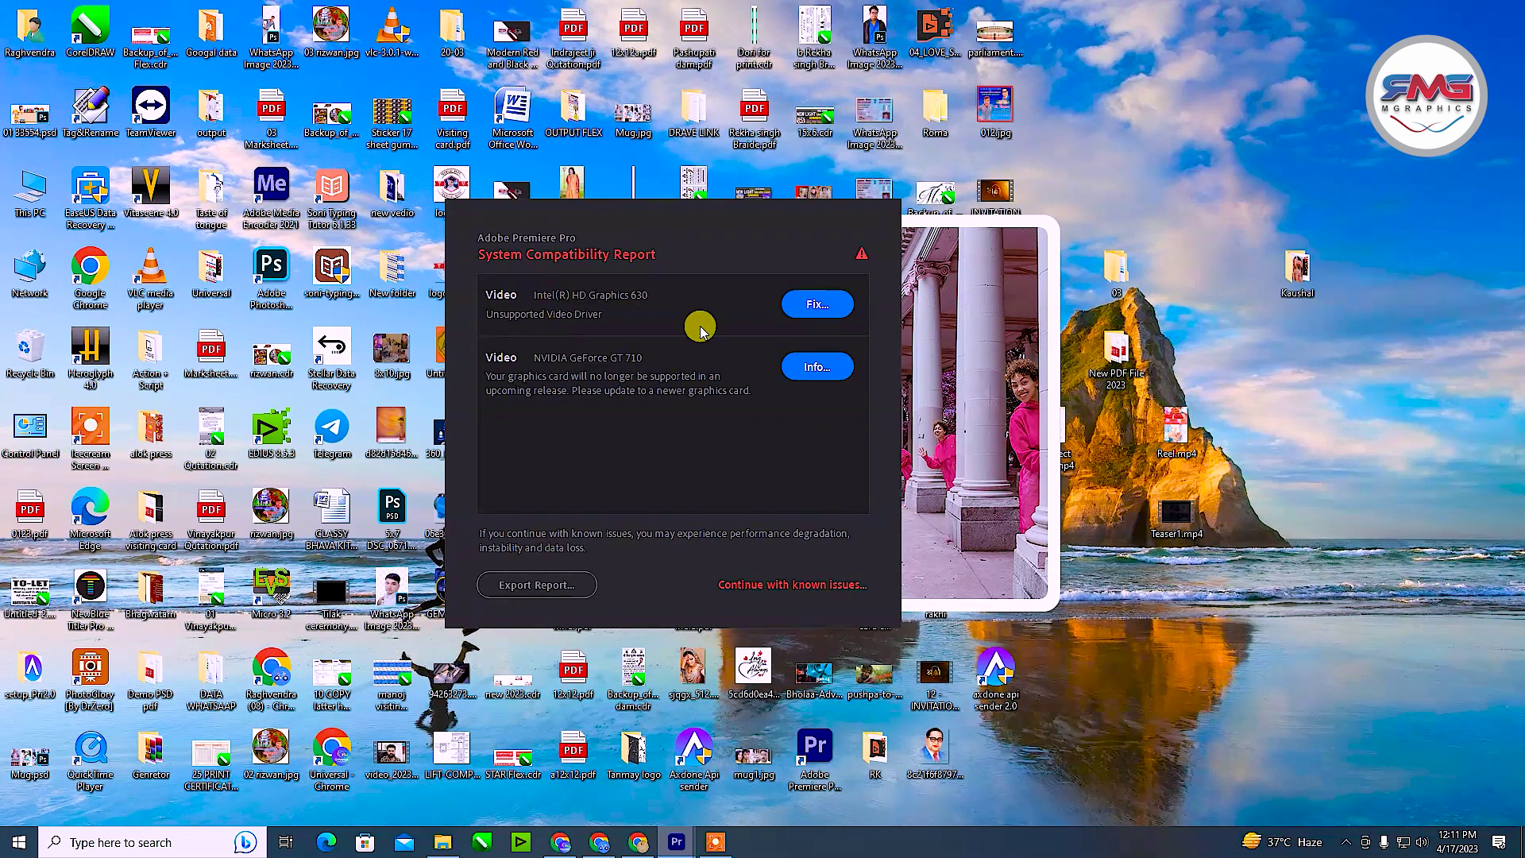
- Continue past the unsupported video driver warning with known issues
{"action": "left_click", "coordinate": [790, 585]}
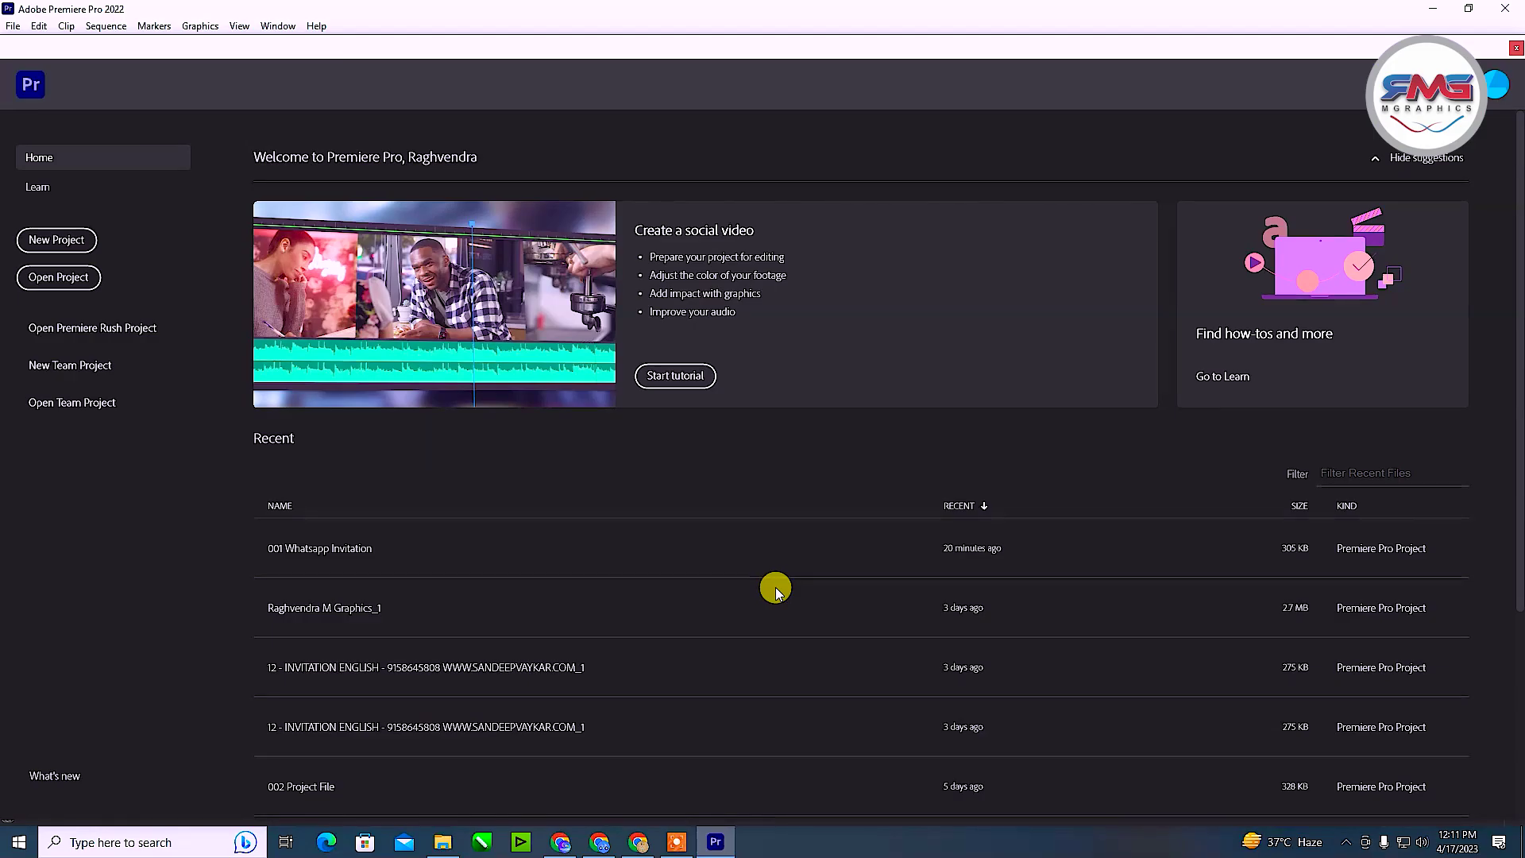
- Open the 001 Whatsapp Invitation project, move the playhead later, and open Export Settings with Ctrl+M
{"action": "left_click", "coordinate": [565, 546]}
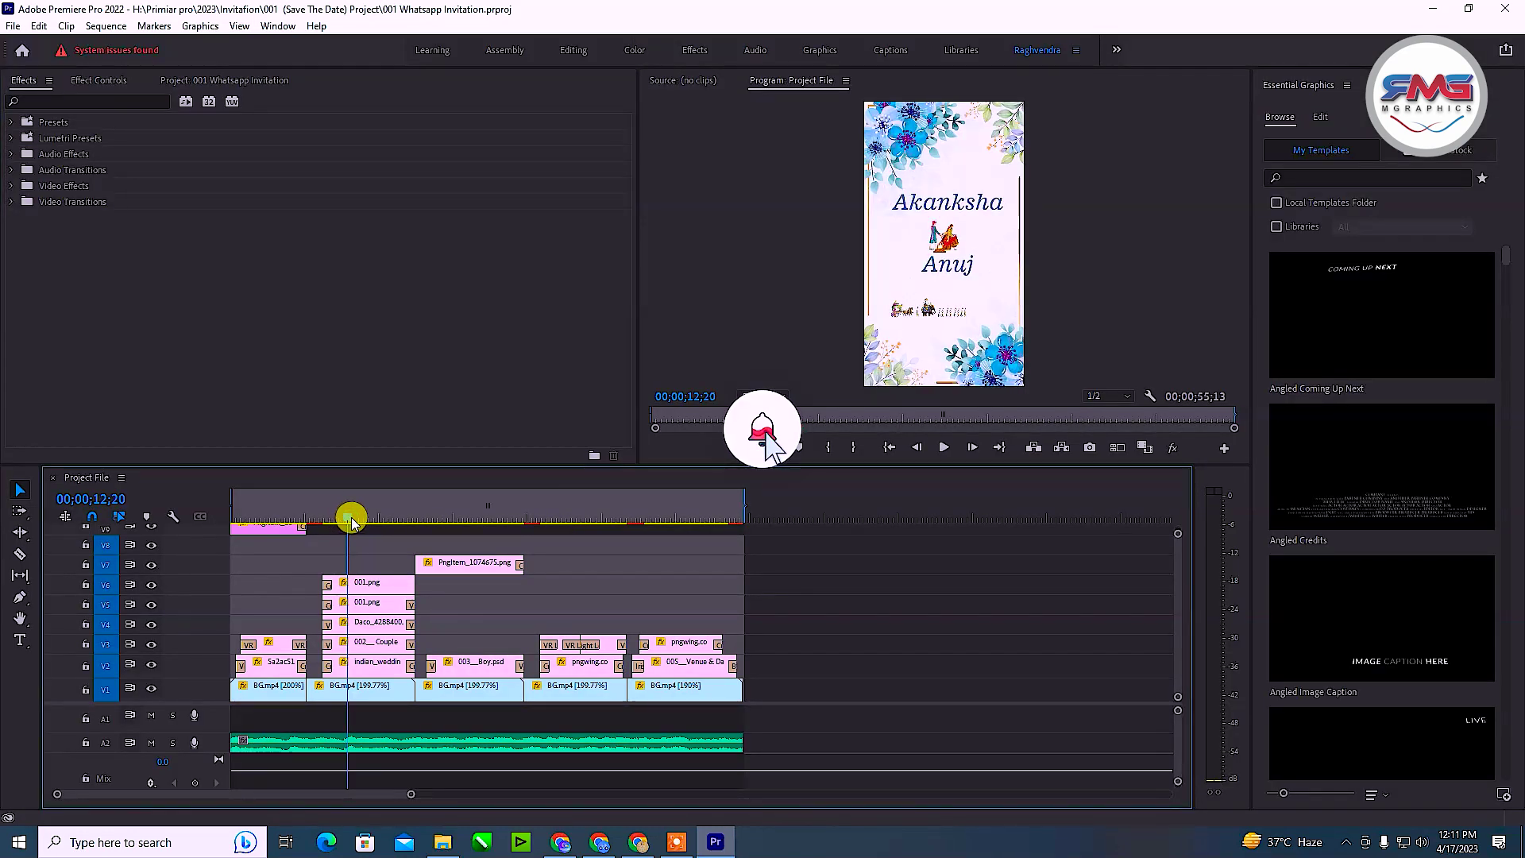
{"action": "mouse_move", "coordinate": [350, 517]}
{"action": "left_mouse_down"}
{"action": "mouse_move", "coordinate": [612, 571]}
{"action": "mouse_move", "coordinate": [531, 586]}
{"action": "mouse_move", "coordinate": [690, 611]}
{"action": "mouse_move", "coordinate": [599, 608]}
{"action": "left_mouse_up"}
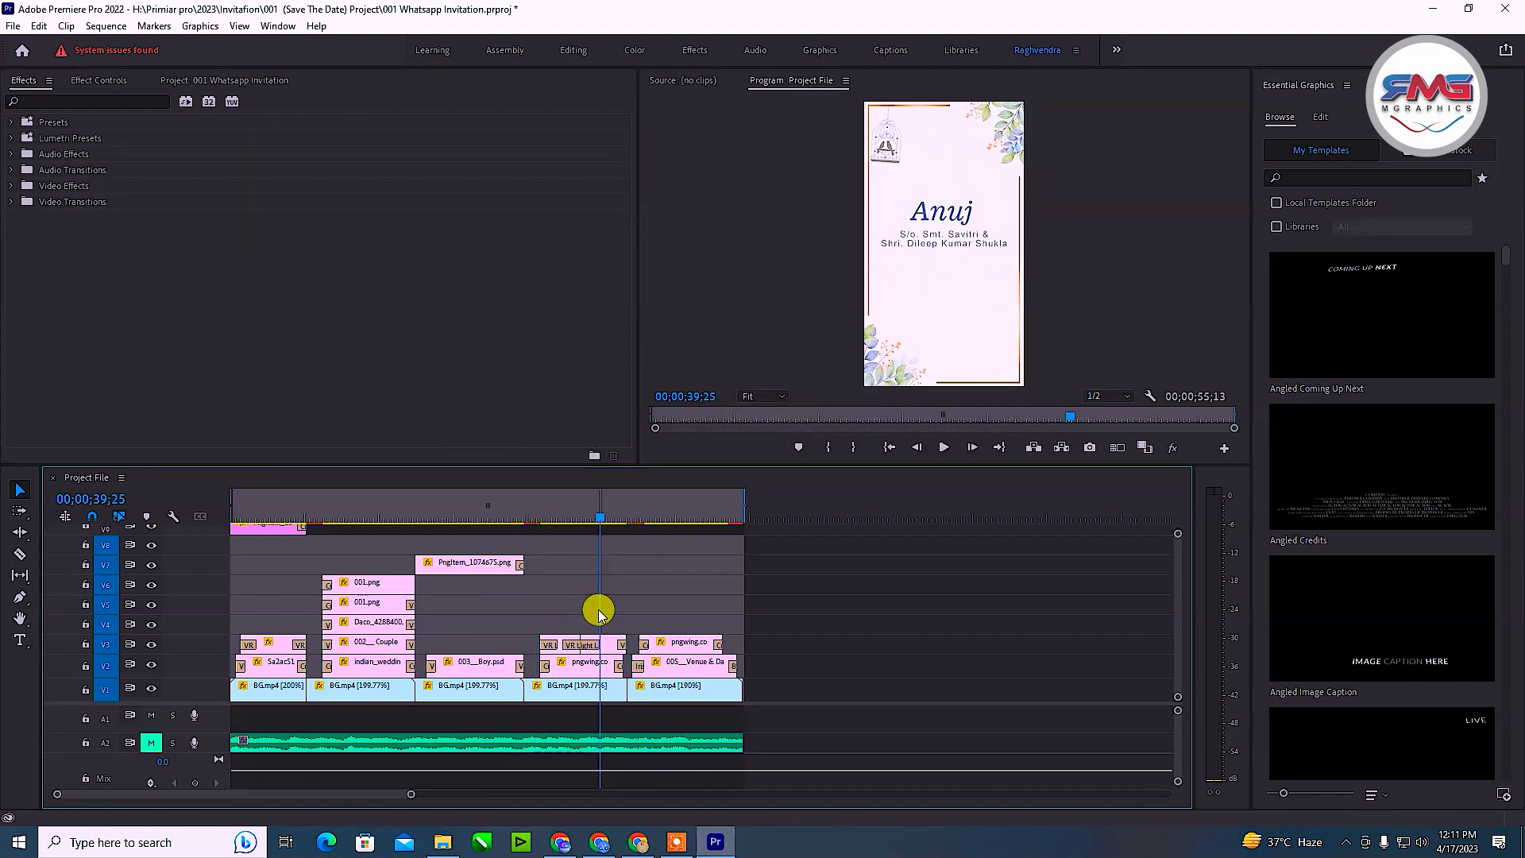
{"action": "key", "text": "ctrl+m"}
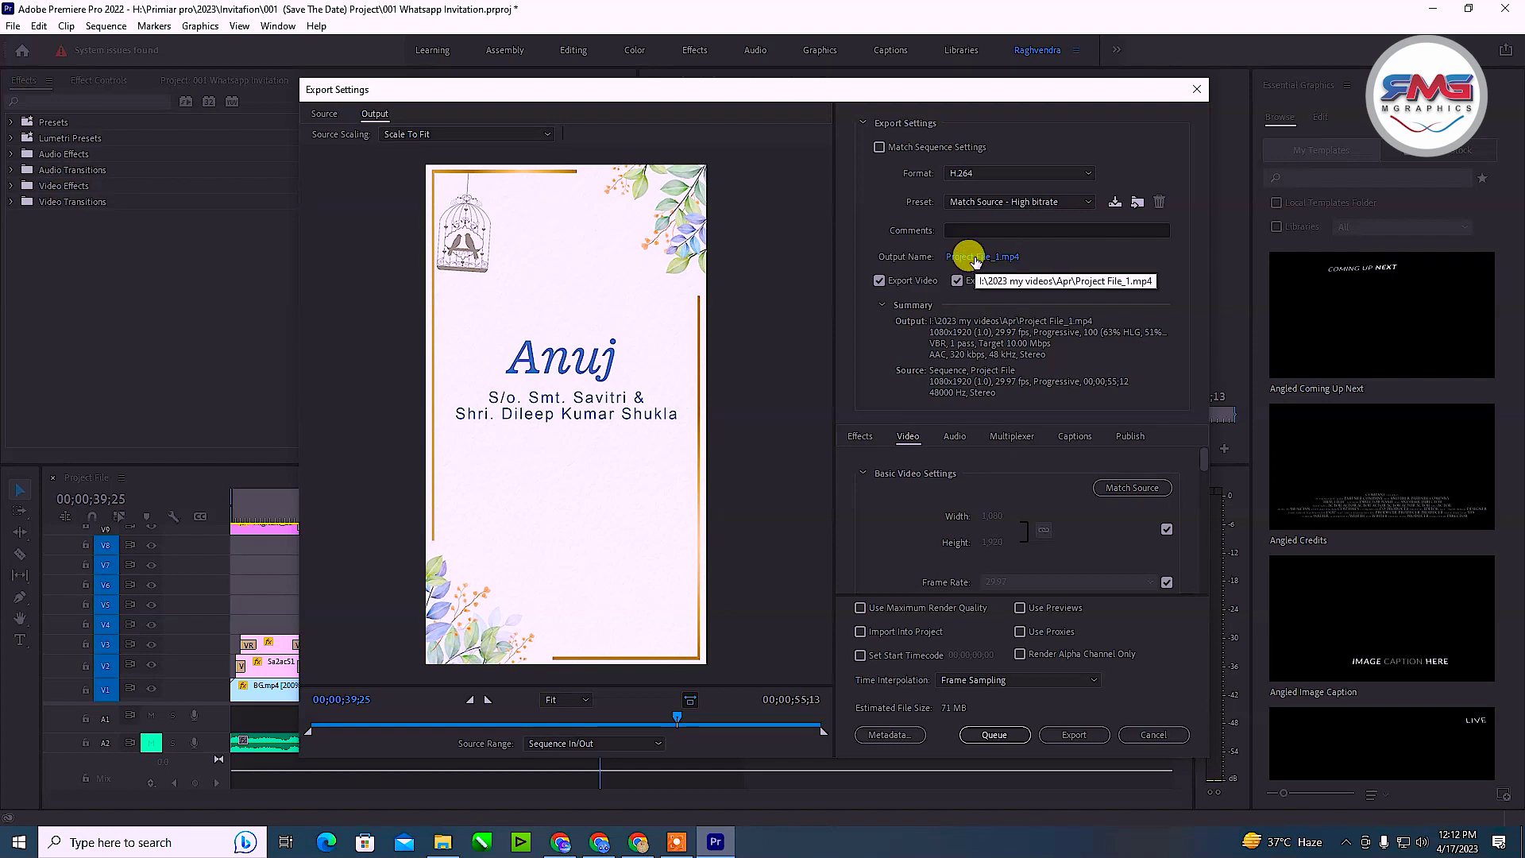
- Export as H.264, dismiss the 'Error compiling movie' message, and send the crash report to Adobe
{"action": "left_click", "coordinate": [1089, 737]}
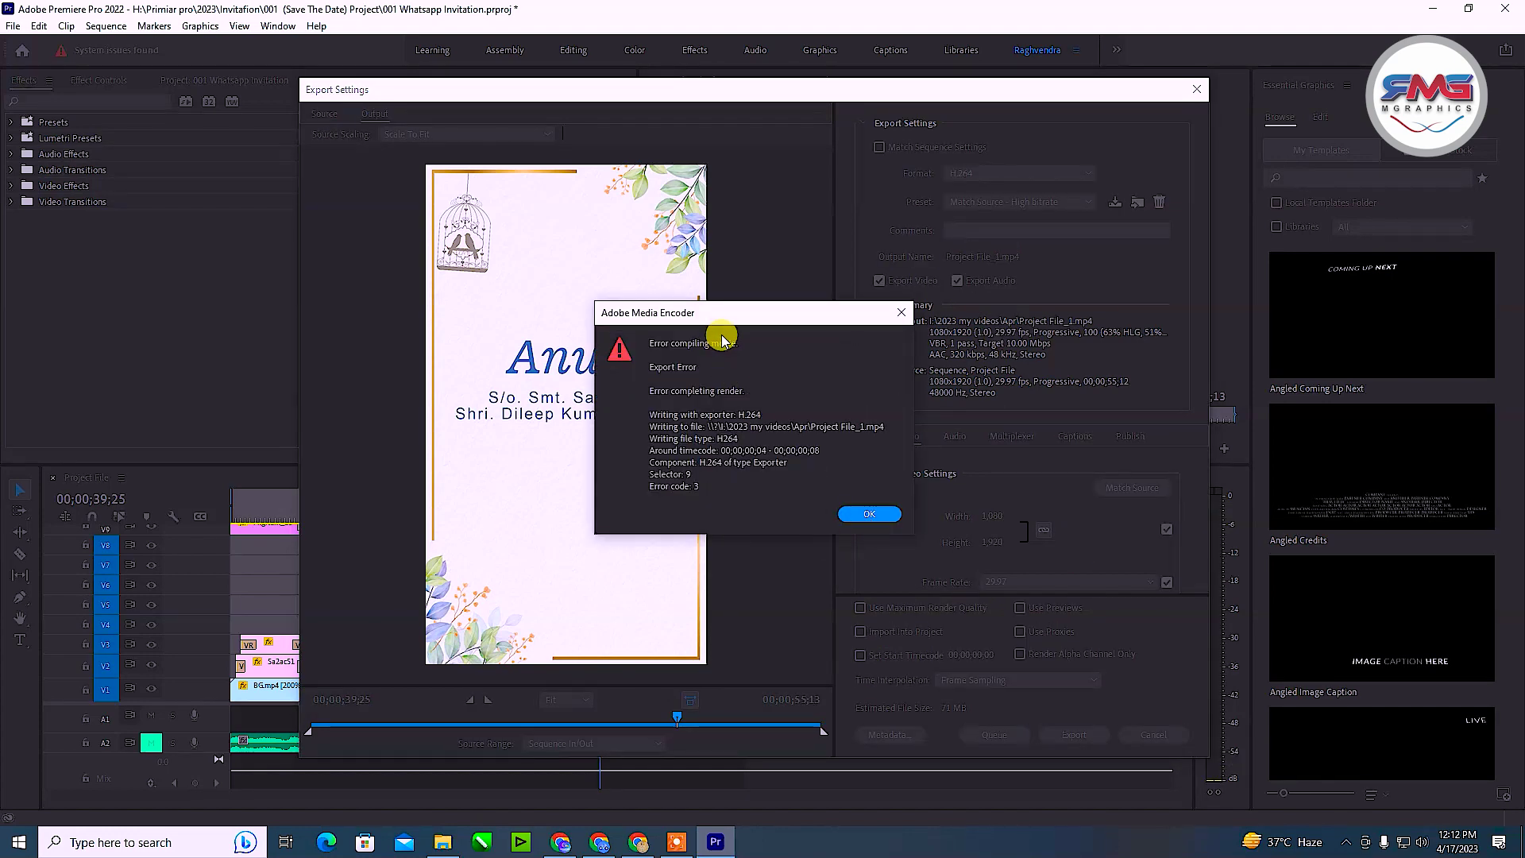
{"action": "left_click_drag", "start_coordinate": [747, 320], "coordinate": [740, 340]}
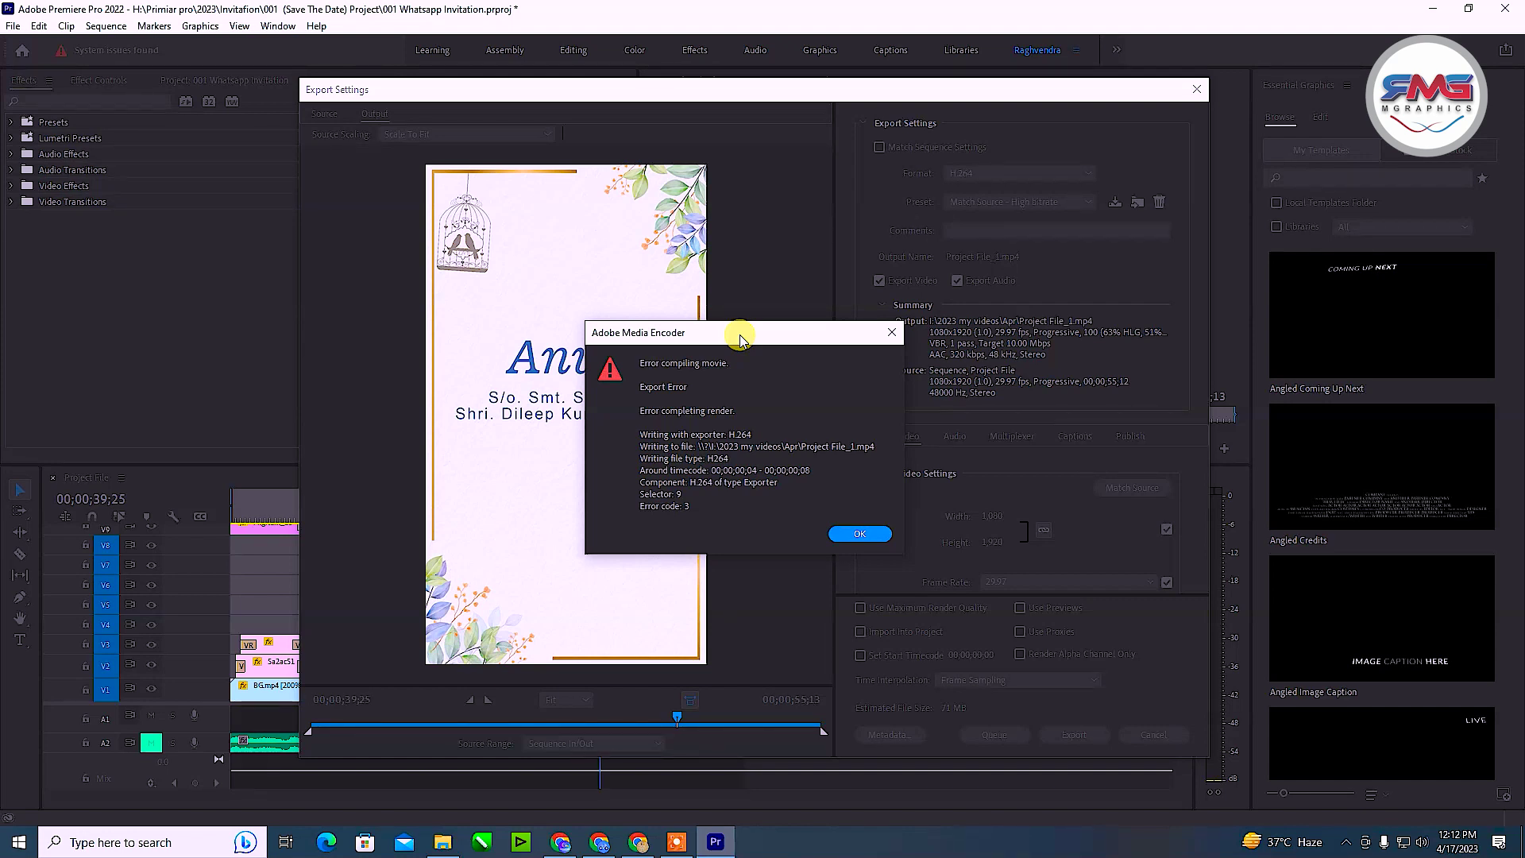
{"action": "left_click", "coordinate": [855, 544]}
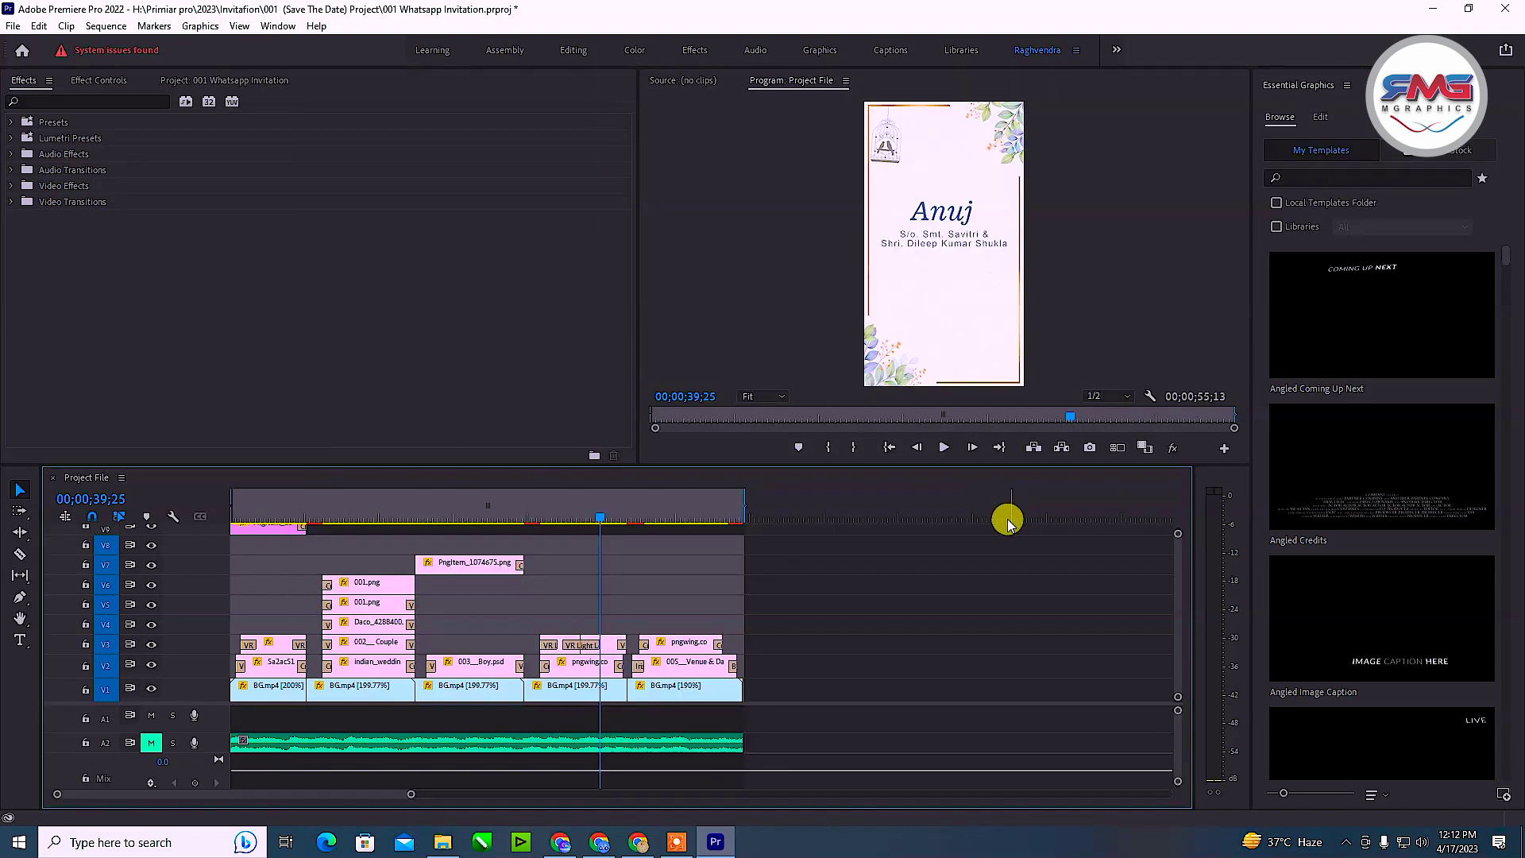
{"action": "left_click", "coordinate": [612, 517]}
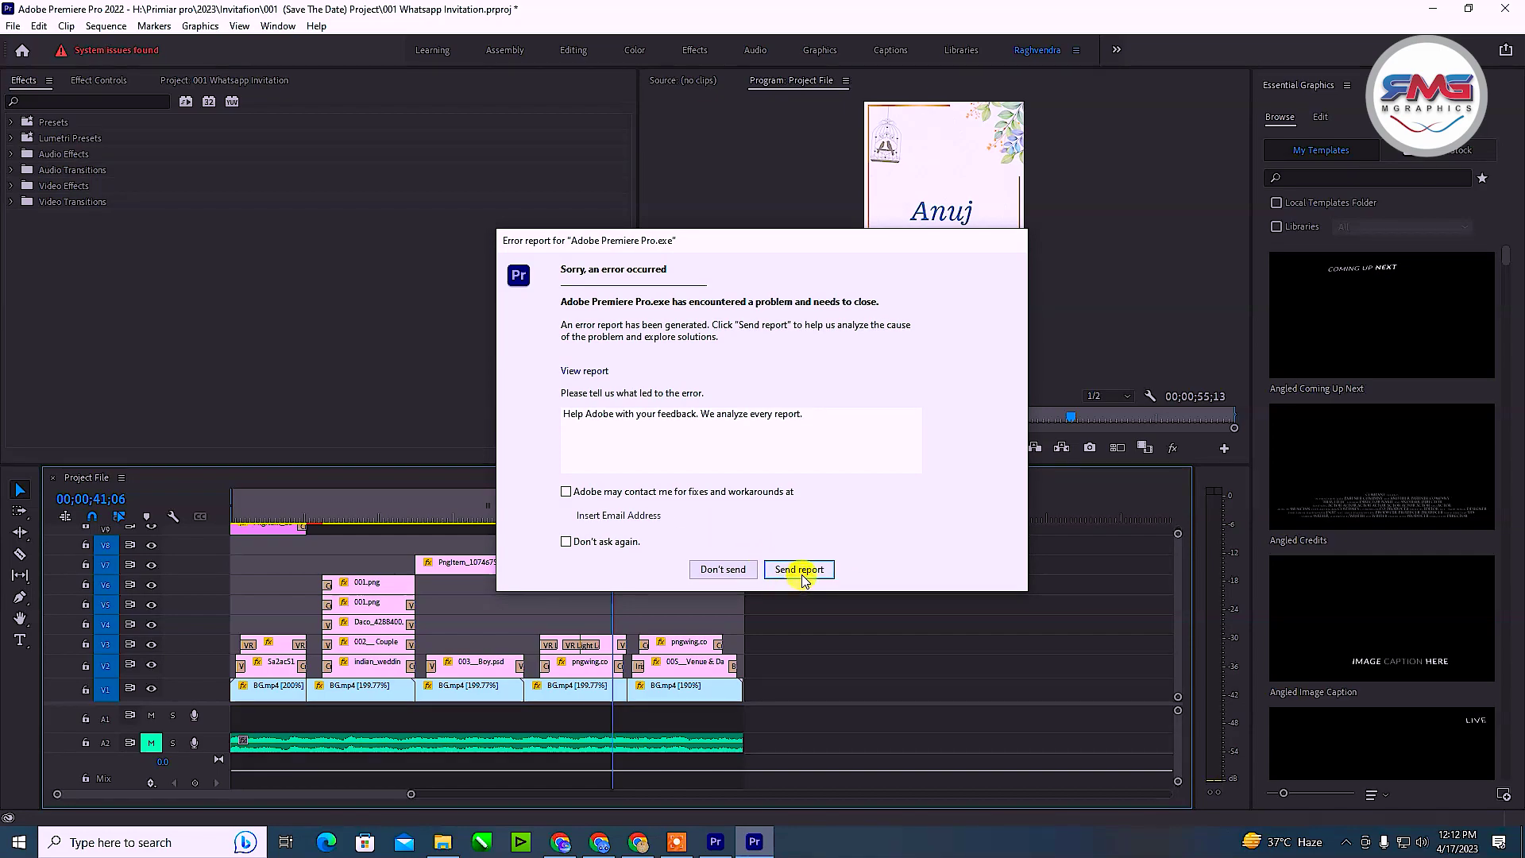
{"action": "left_click", "coordinate": [794, 568]}
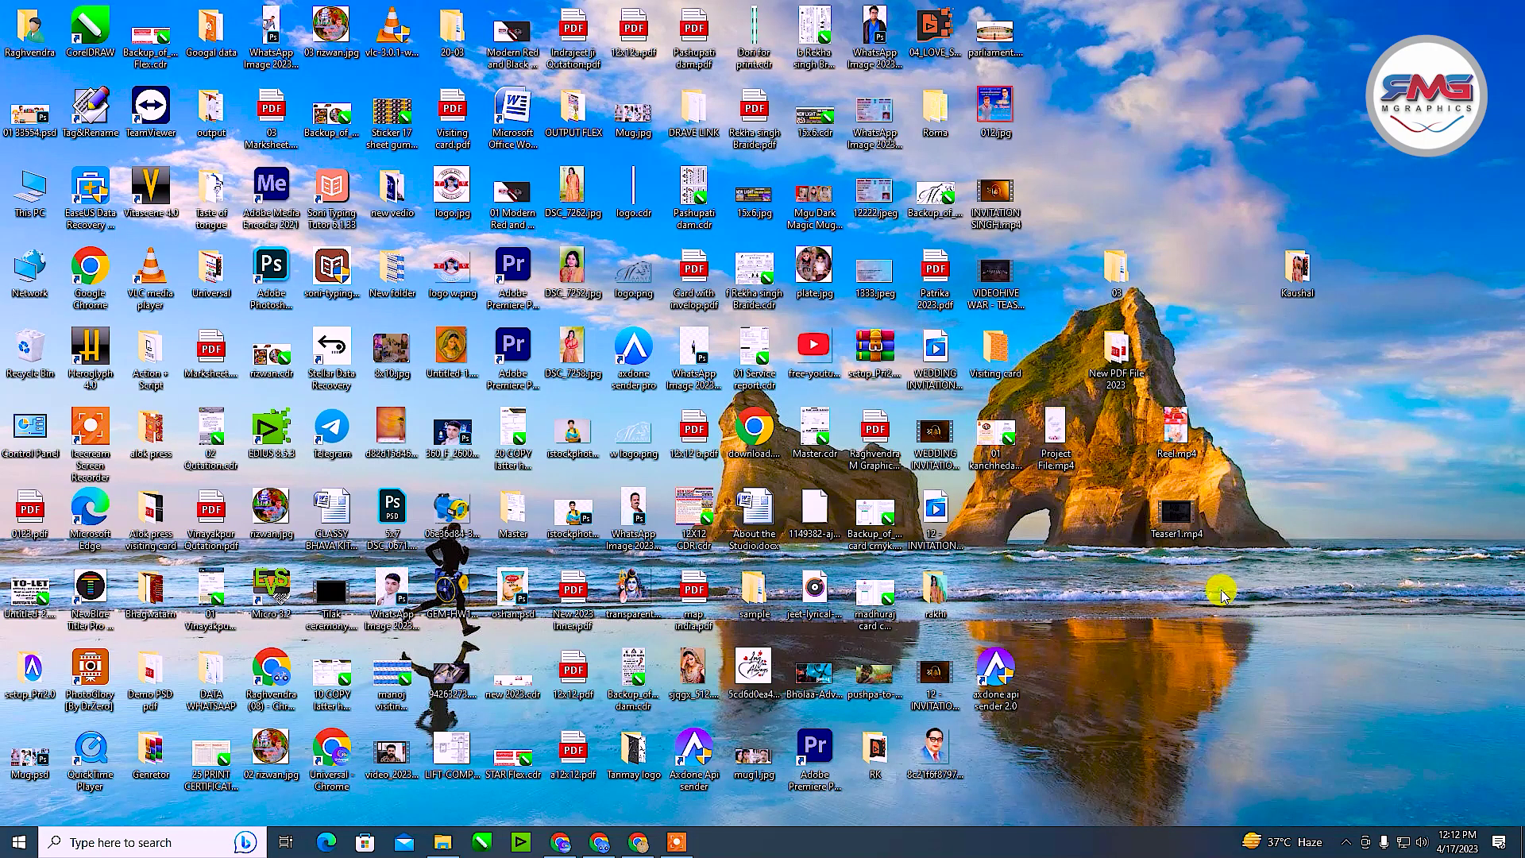
- Open Computer Management maximized in Device Manager and expand Display adapters
{"action": "right_click", "coordinate": [32, 191]}
{"action": "key", "text": "Escape"}
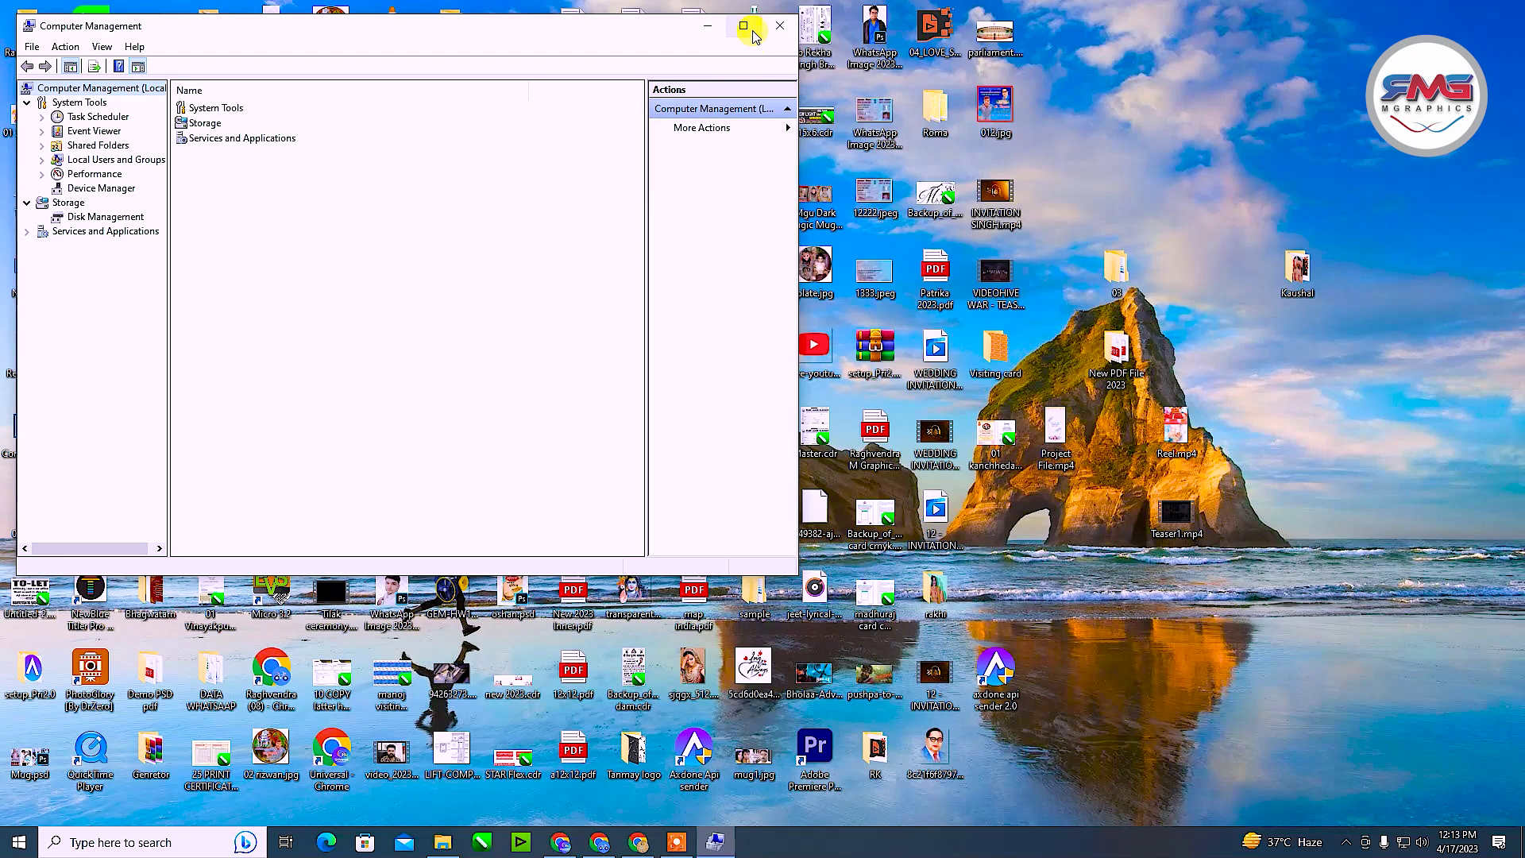
{"action": "left_click", "coordinate": [753, 27]}
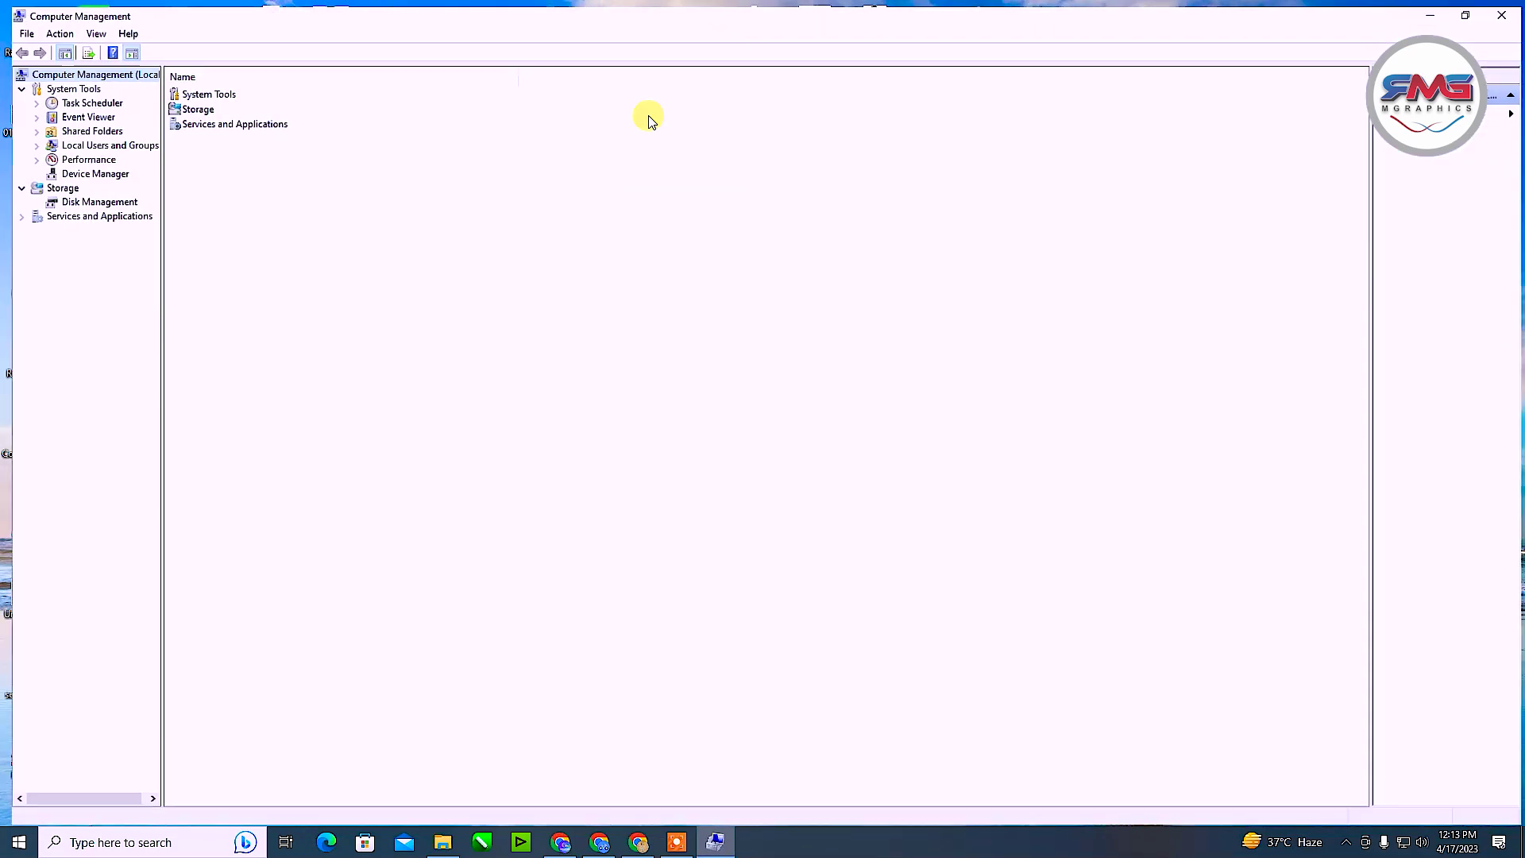
{"action": "left_click", "coordinate": [104, 170]}
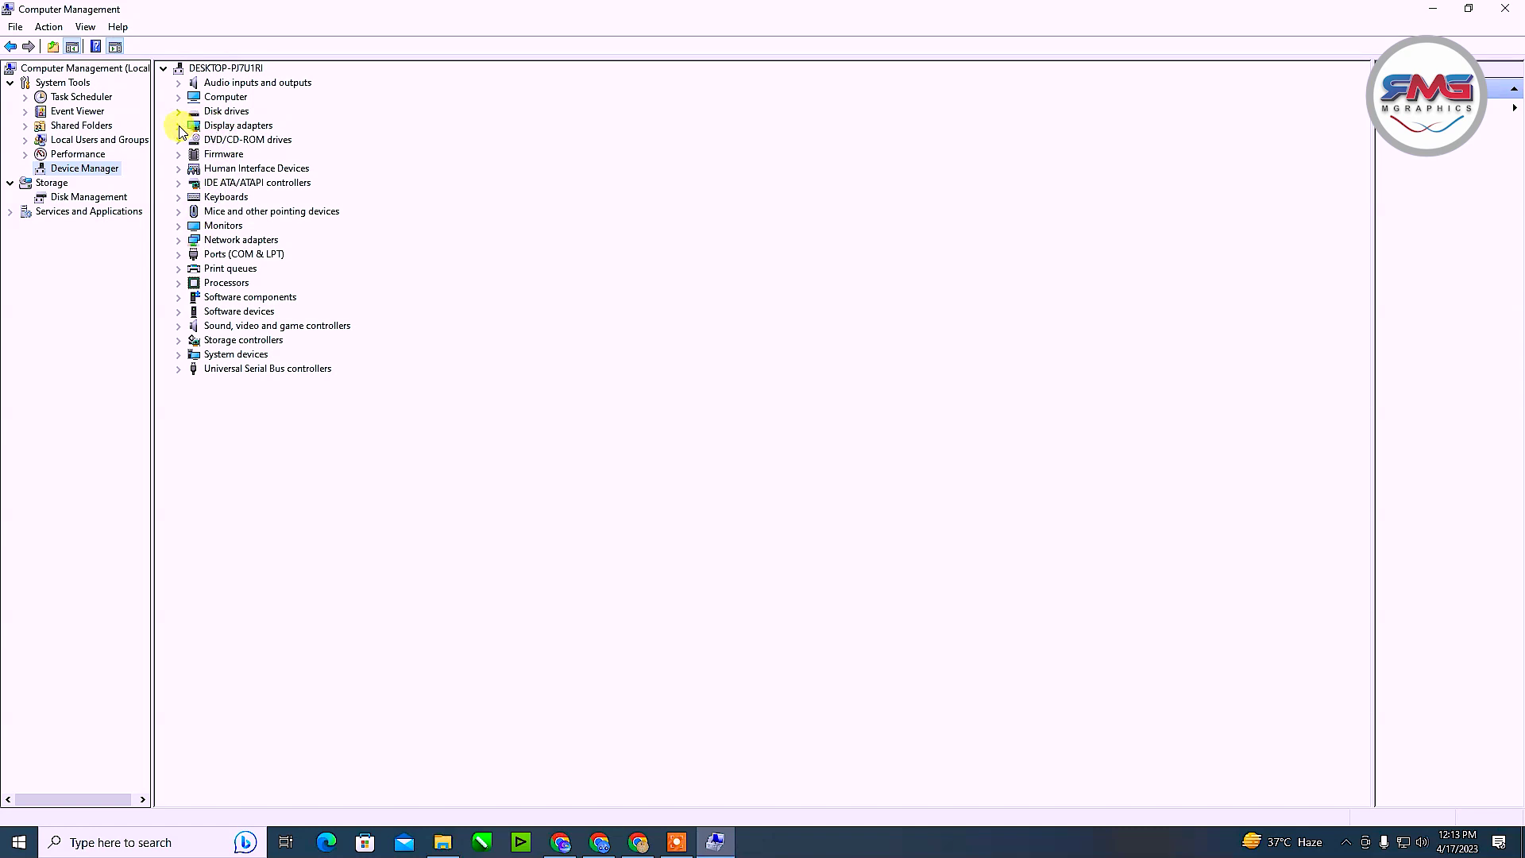
{"action": "double_click", "coordinate": [212, 127]}
- Search automatically for an Intel HD Graphics 630 driver update, then close the 'best driver installed' result
{"action": "left_click", "coordinate": [242, 140]}
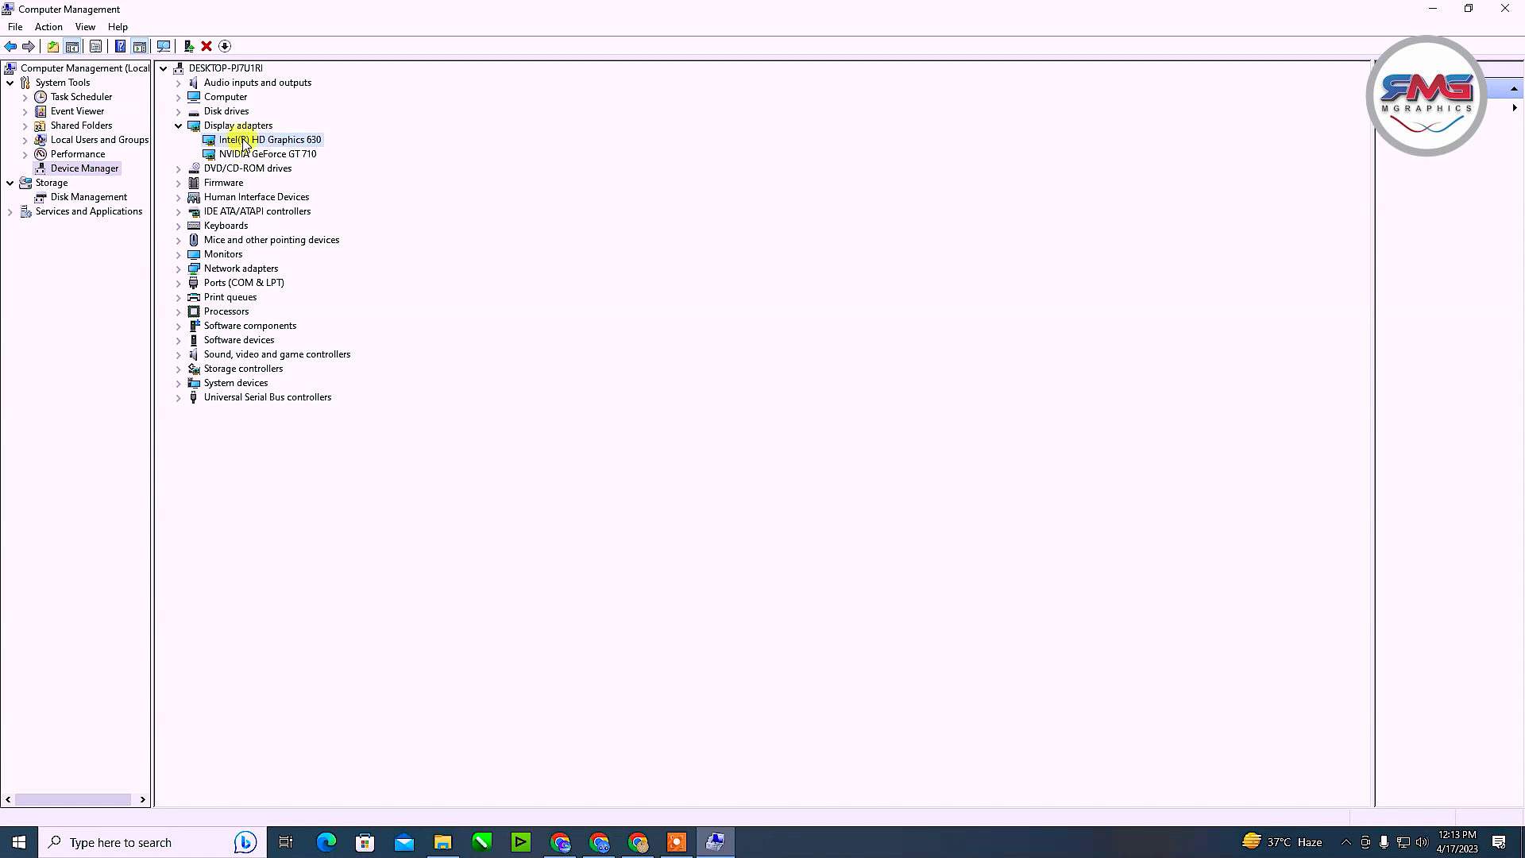
{"action": "right_click", "coordinate": [296, 144]}
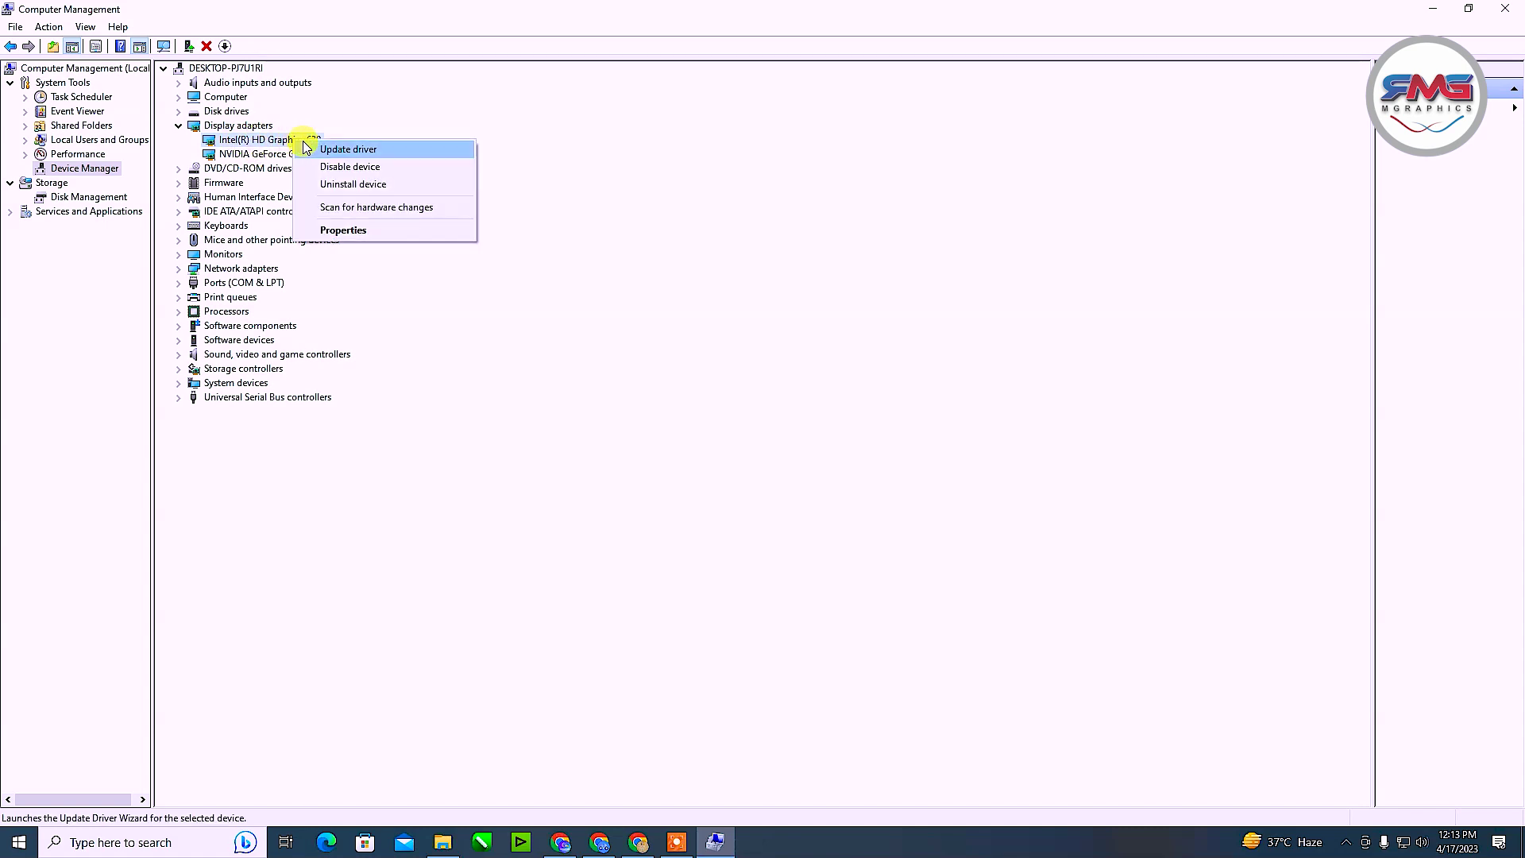
{"action": "left_click", "coordinate": [301, 147]}
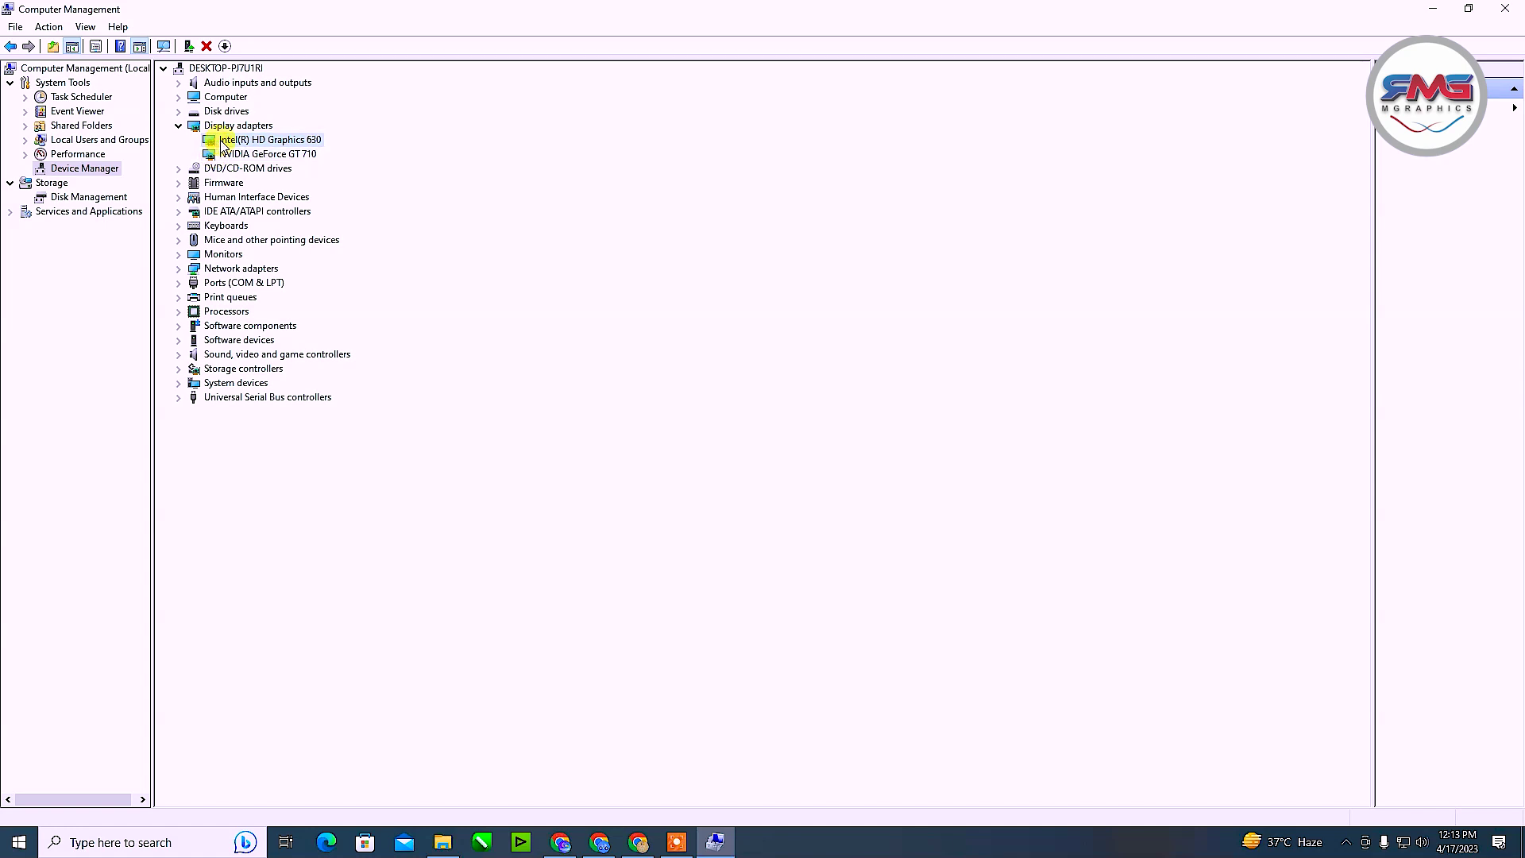
{"action": "right_click", "coordinate": [235, 143]}
{"action": "left_click", "coordinate": [256, 149]}
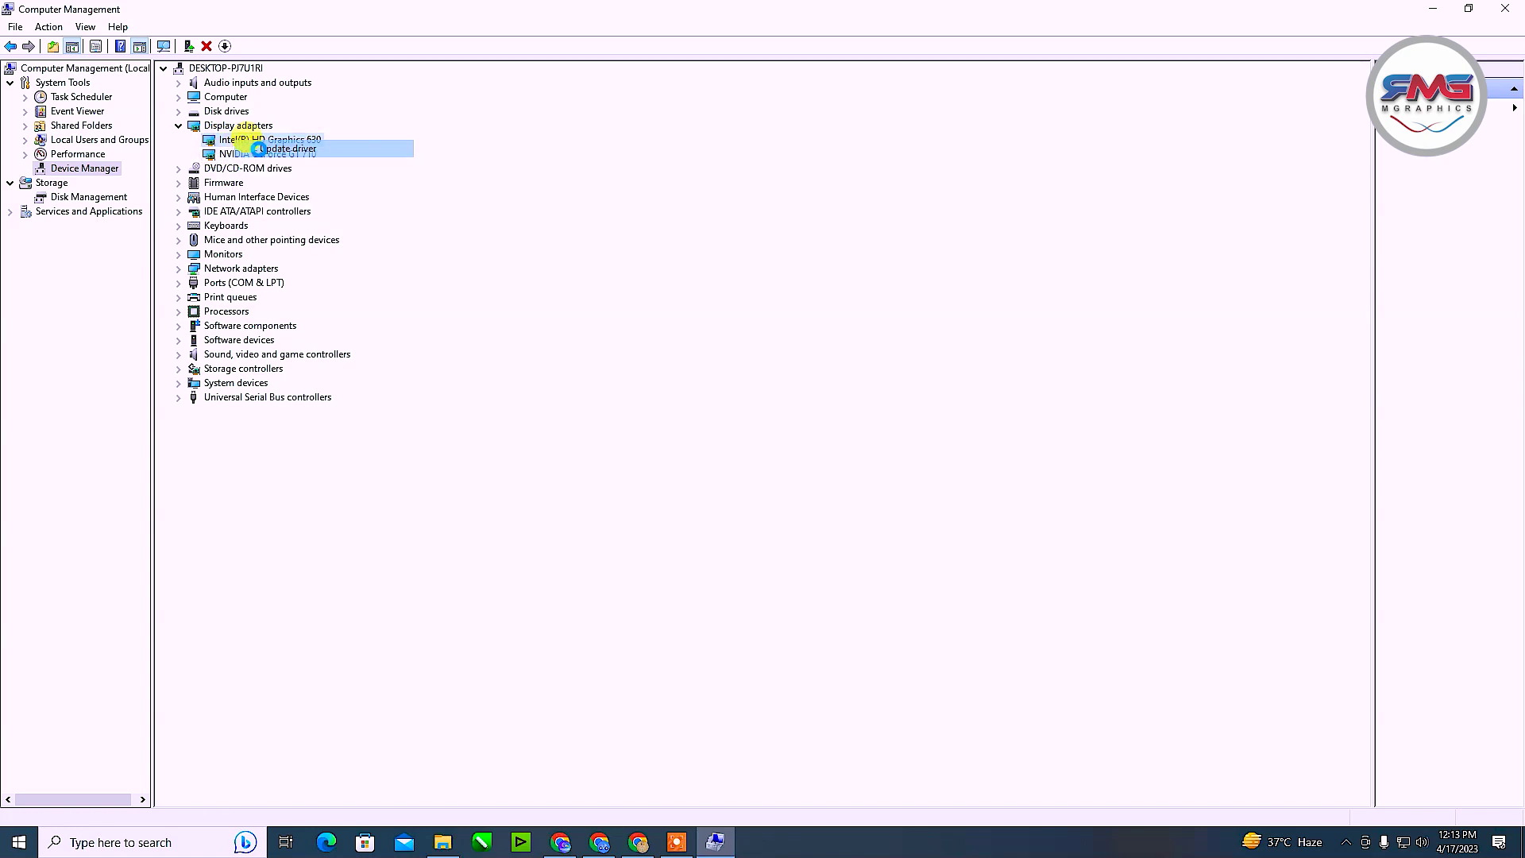
{"action": "left_click", "coordinate": [668, 394]}
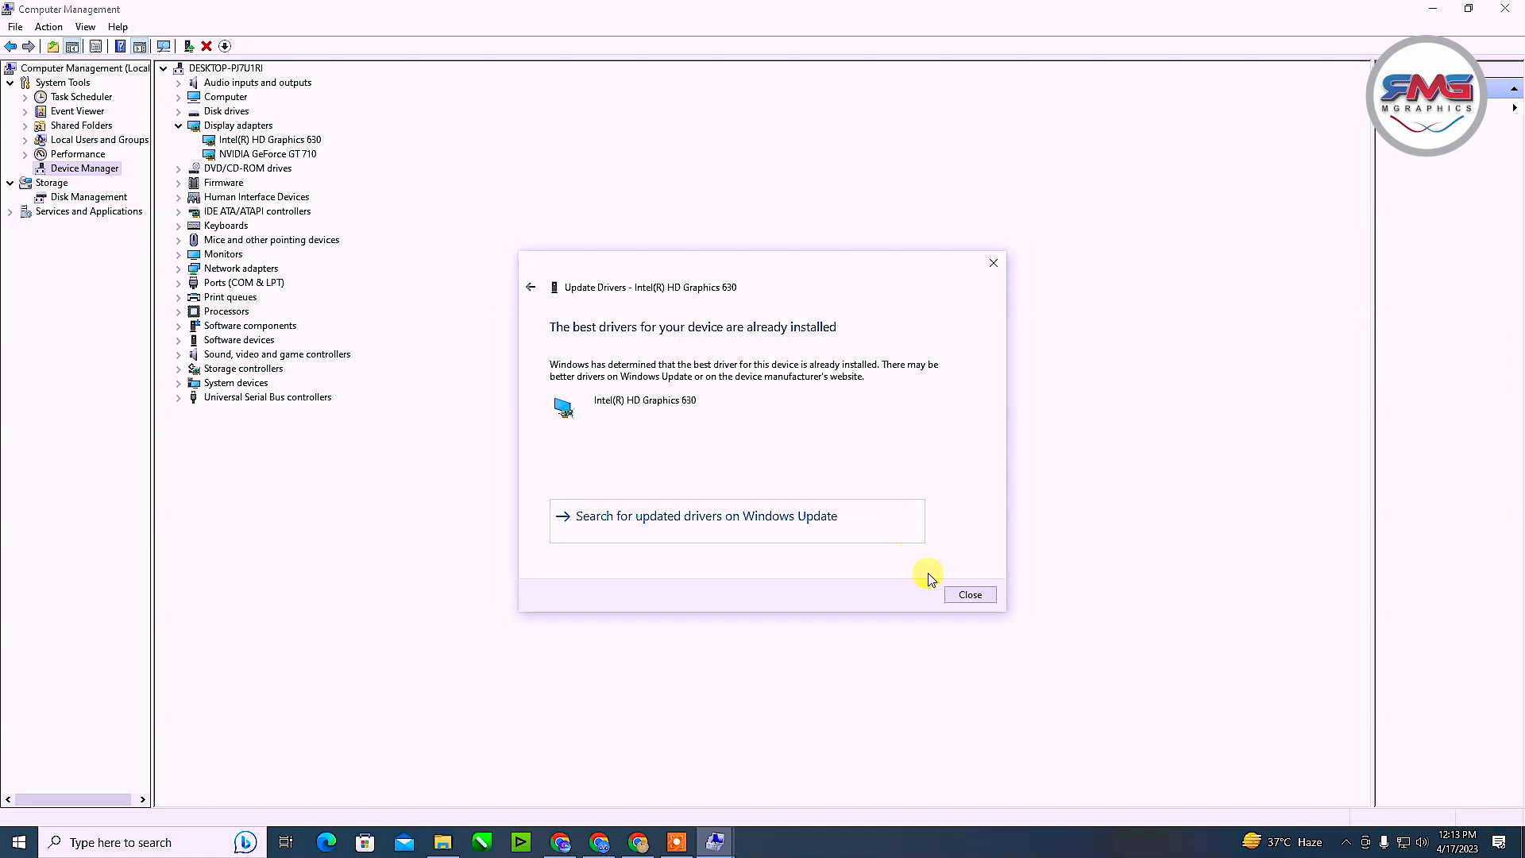
{"action": "left_click", "coordinate": [969, 594]}
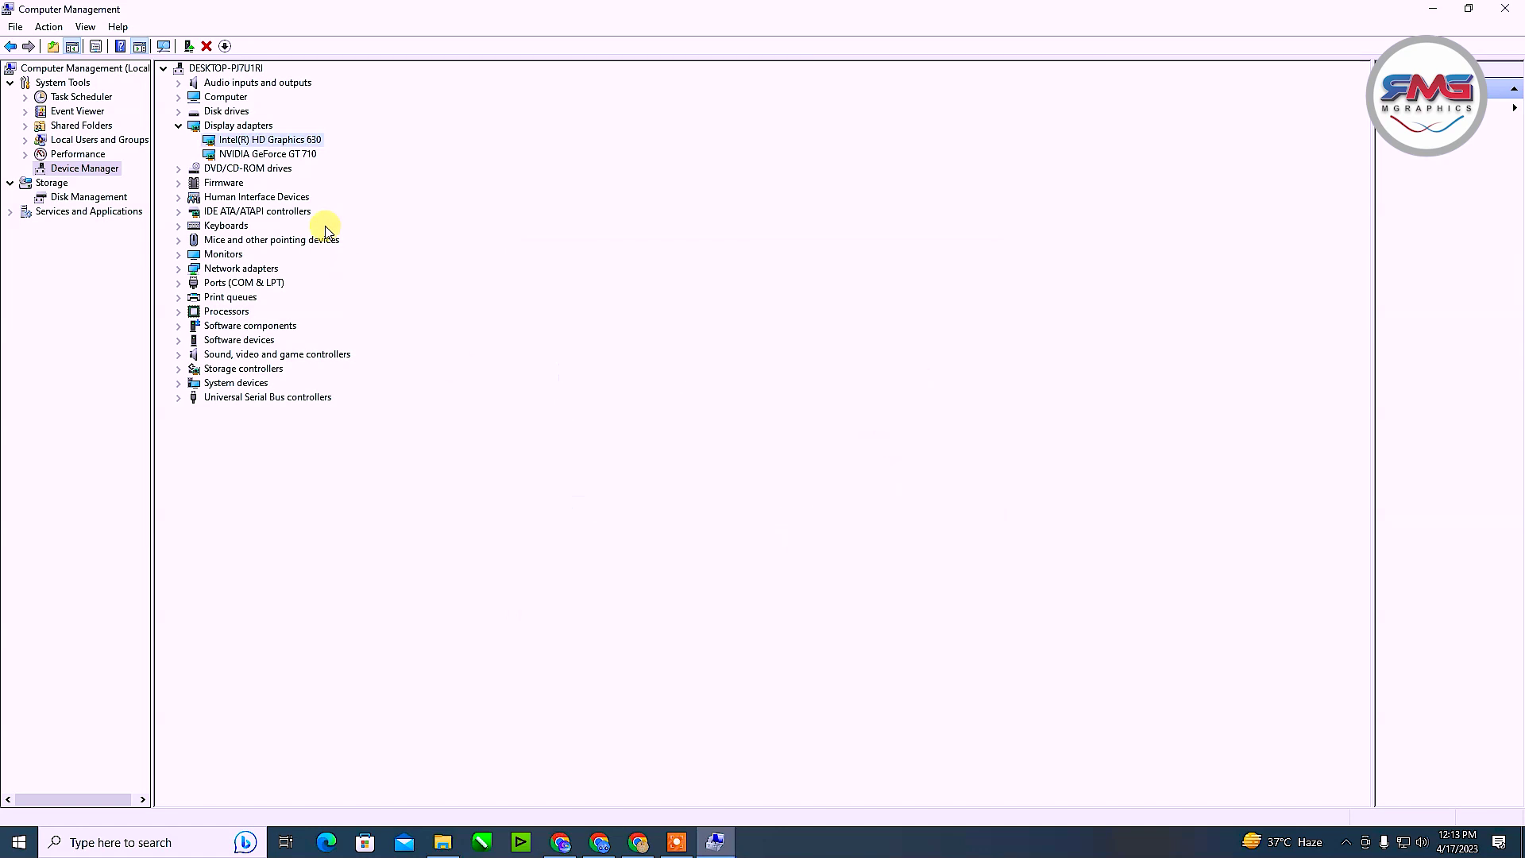
- Search automatically for an NVIDIA GeForce GT 710 driver update, then close the 'already installed' result
{"action": "left_click", "coordinate": [312, 156]}
{"action": "right_click", "coordinate": [318, 159]}
{"action": "left_click", "coordinate": [350, 165]}
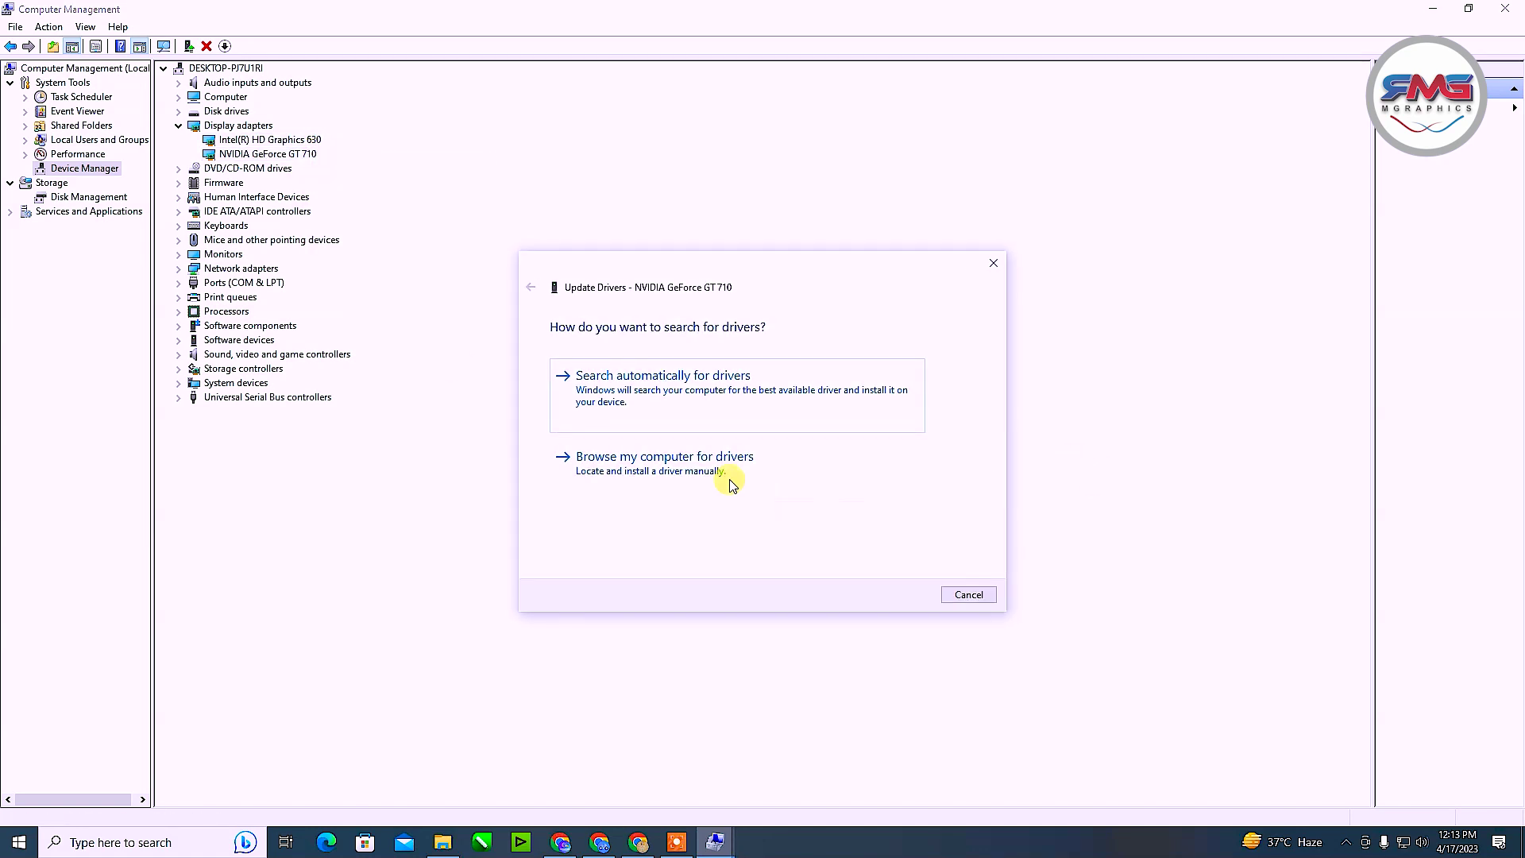
{"action": "left_click", "coordinate": [685, 391]}
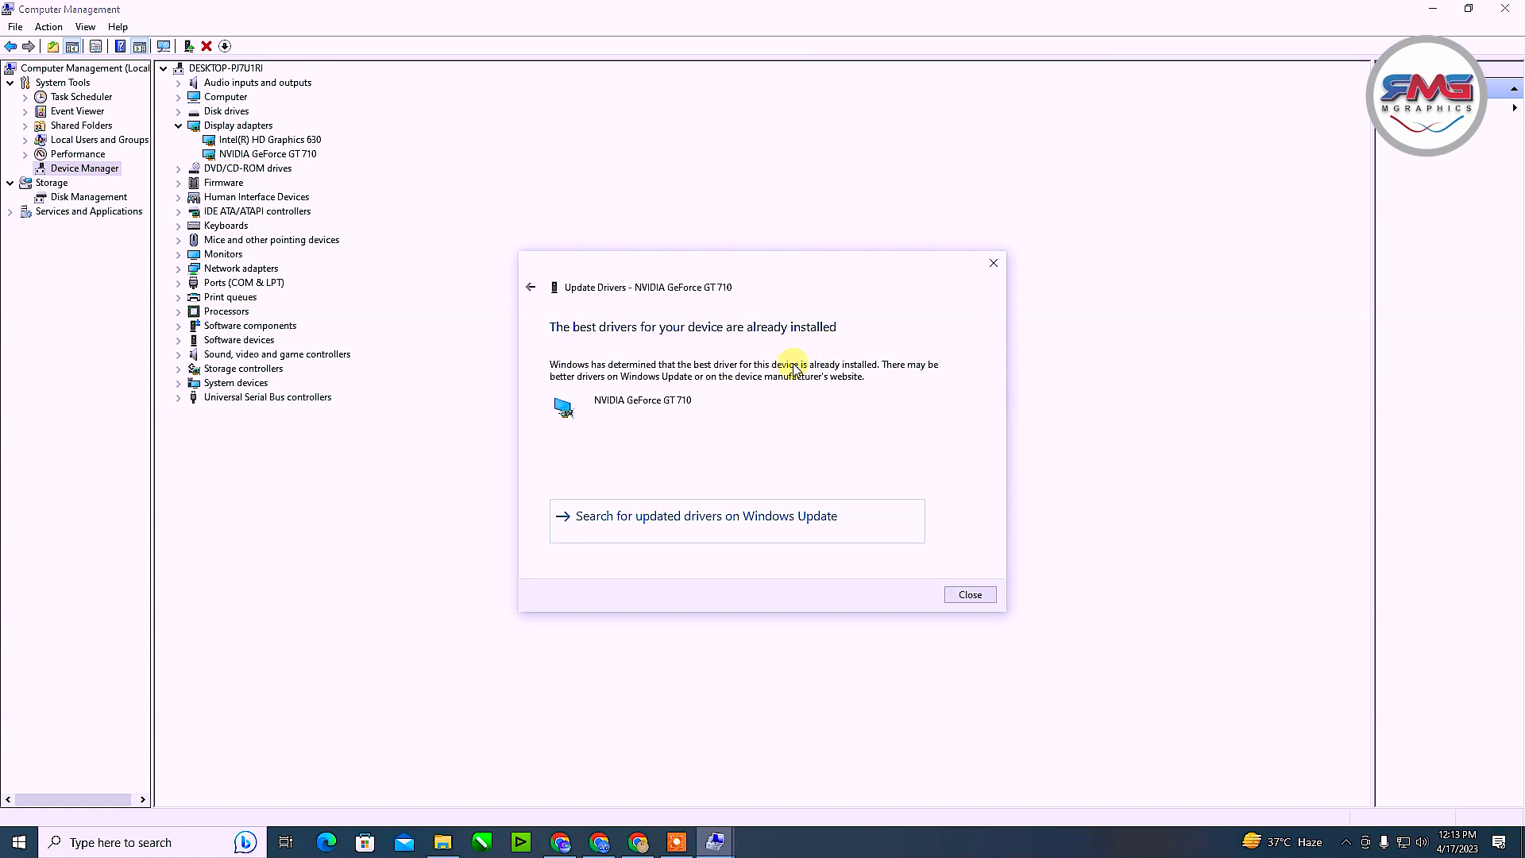
{"action": "left_click", "coordinate": [973, 595]}
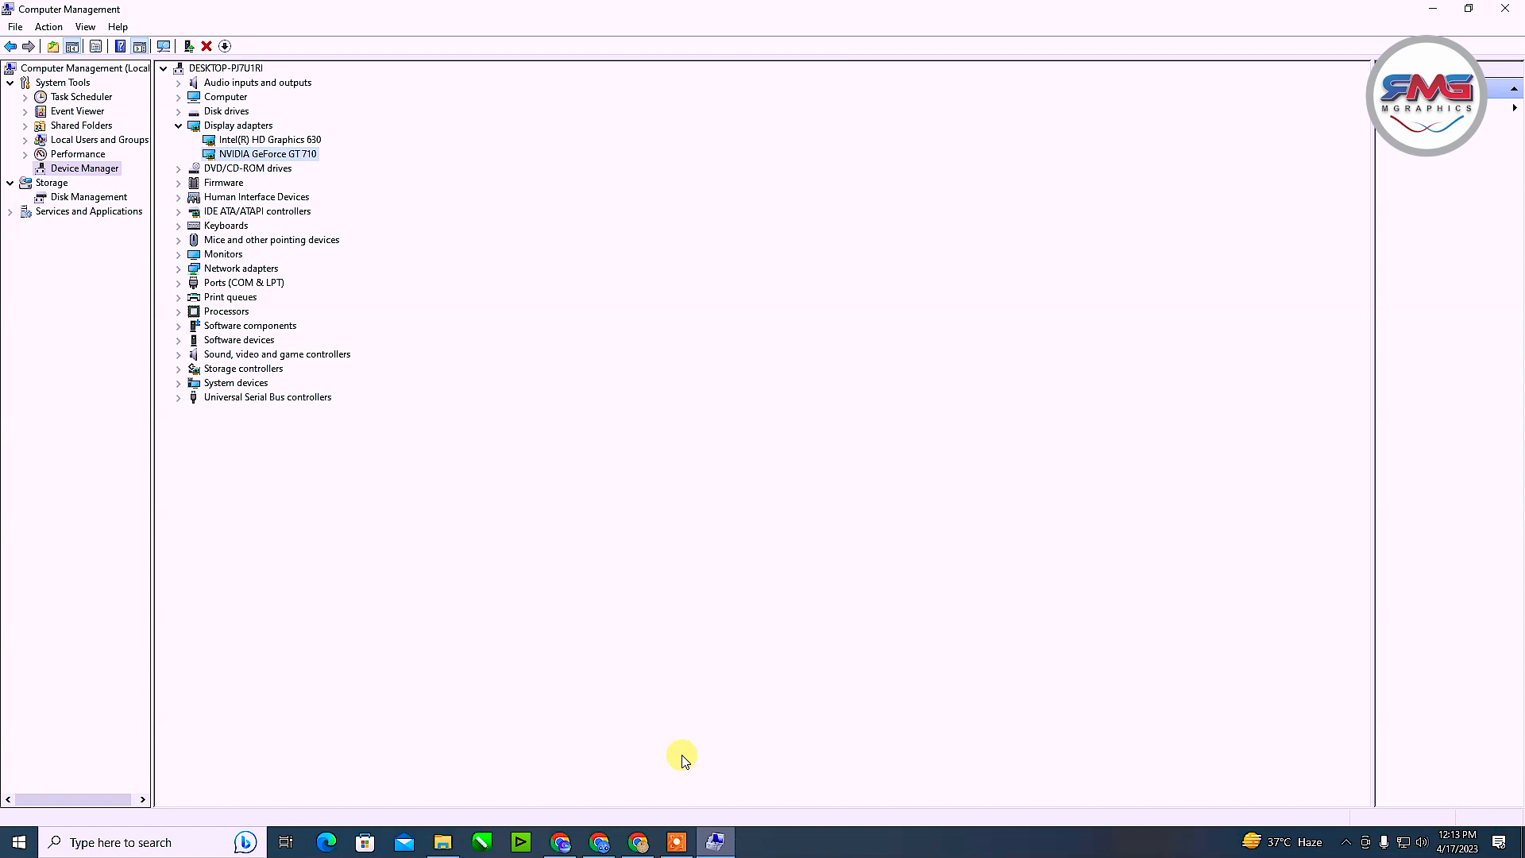
- Rerun the Google graphics driver search and open the Intel HD Graphics Production Driver page
{"action": "left_click", "coordinate": [642, 843]}
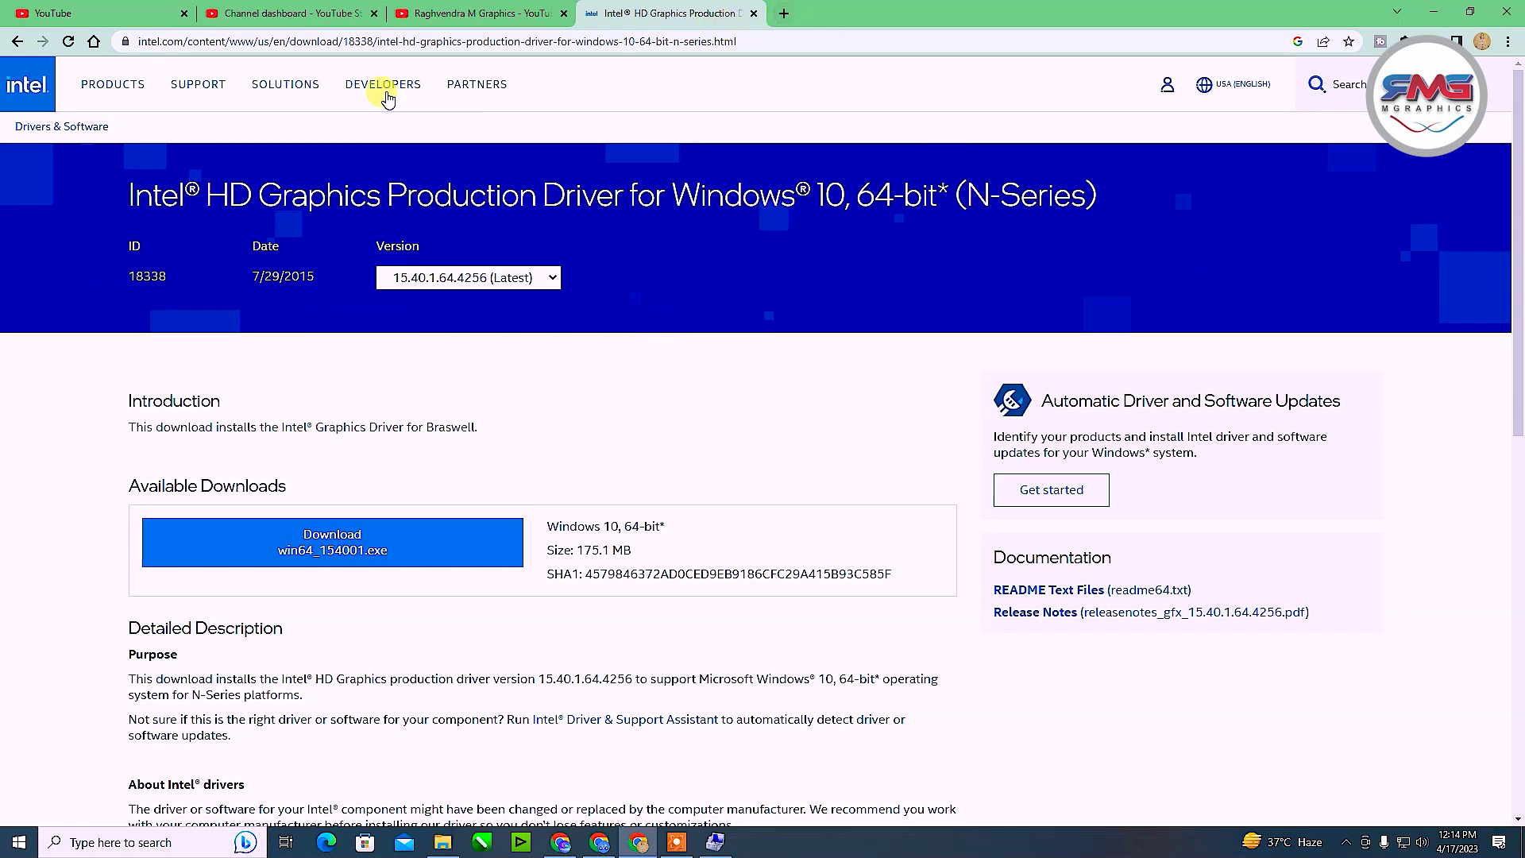
{"action": "left_click", "coordinate": [16, 42]}
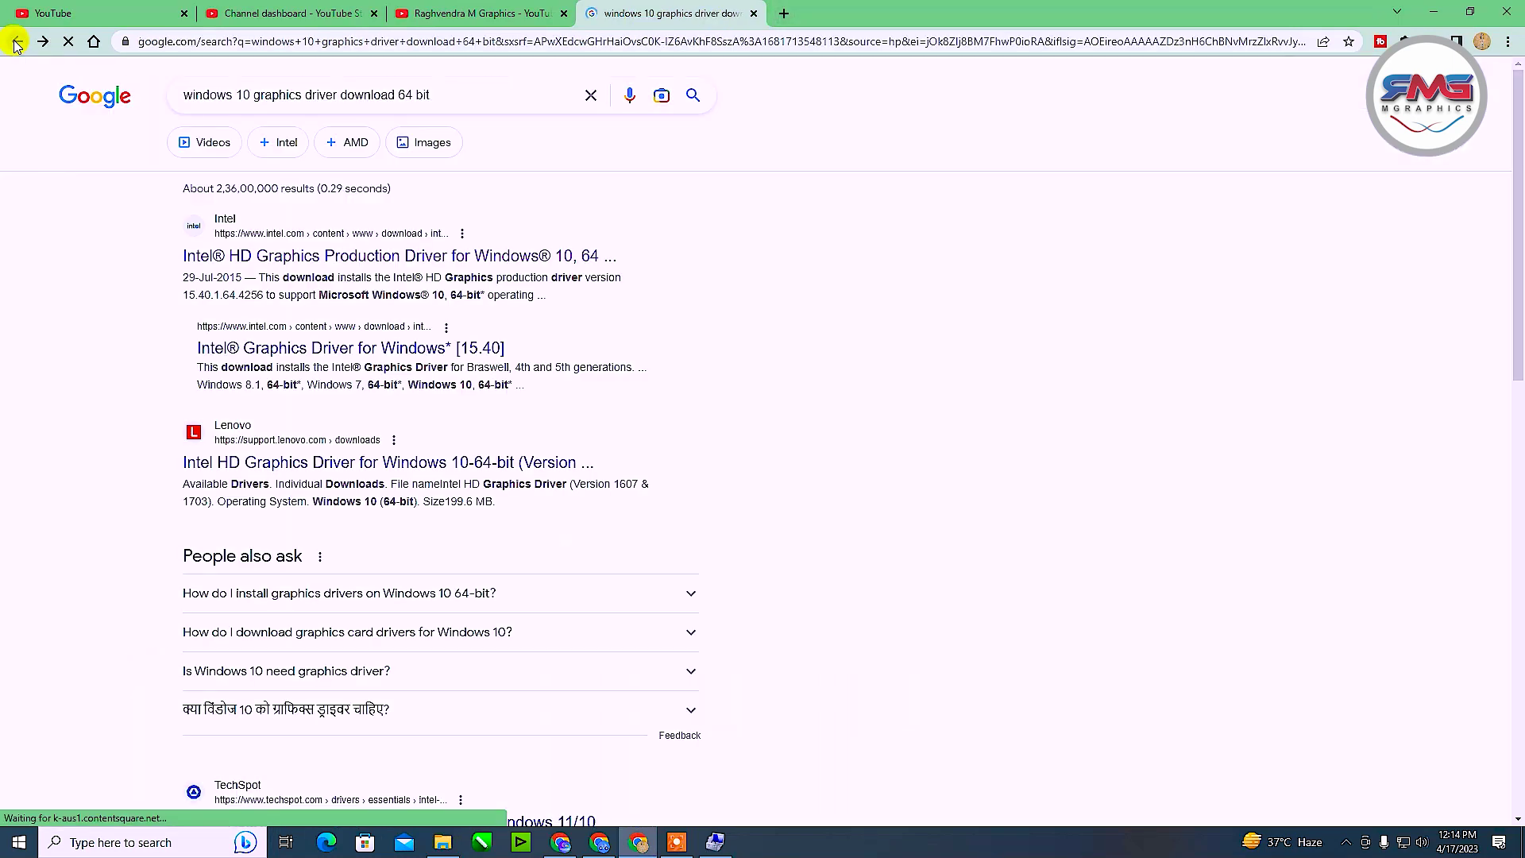
{"action": "double_click", "coordinate": [184, 97]}
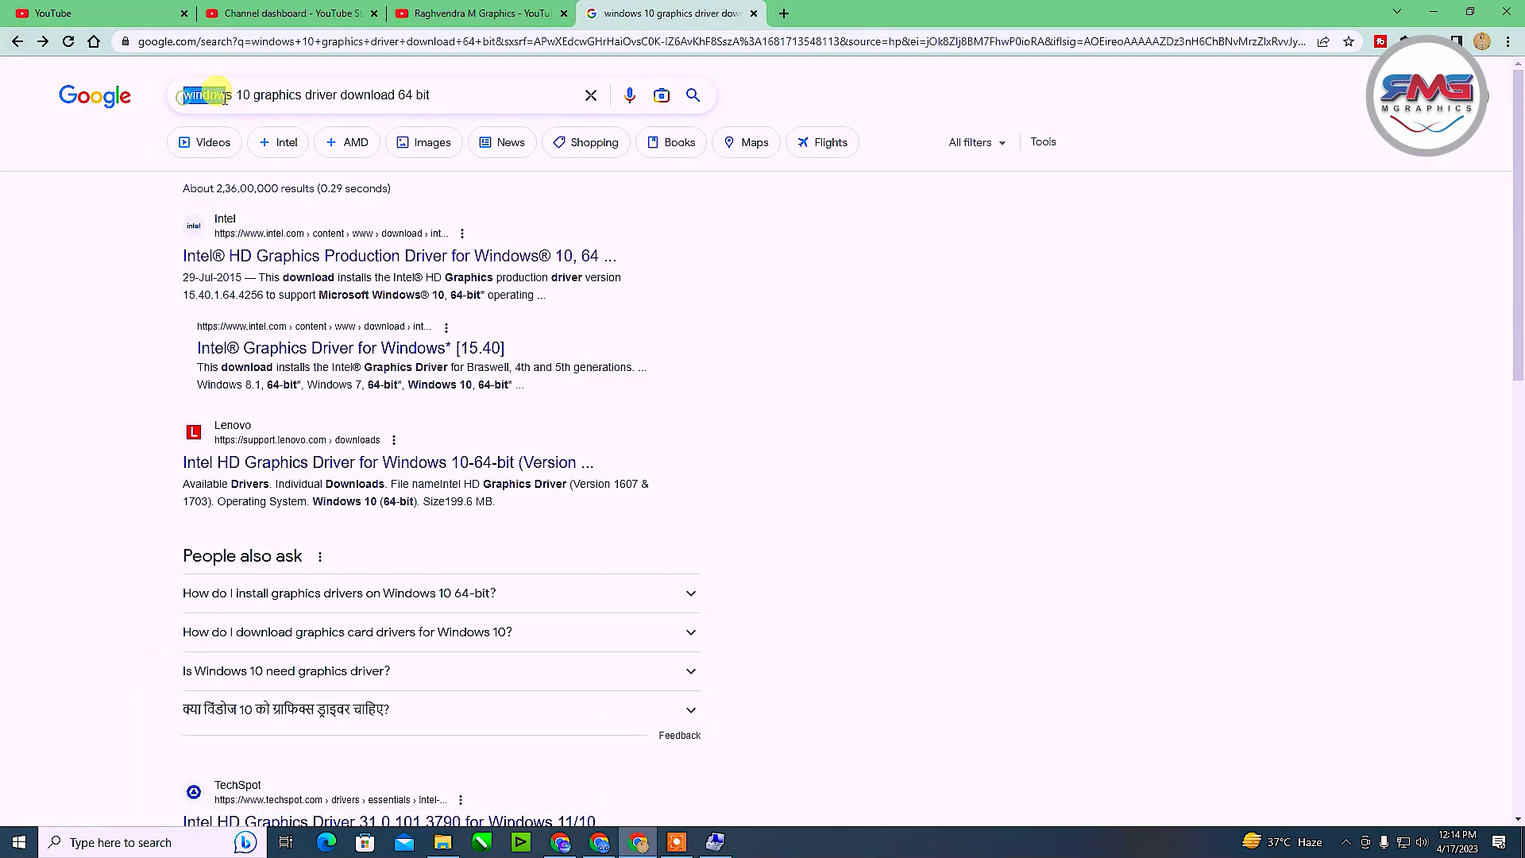
{"action": "left_click", "coordinate": [318, 95]}
{"action": "key", "text": "Return"}
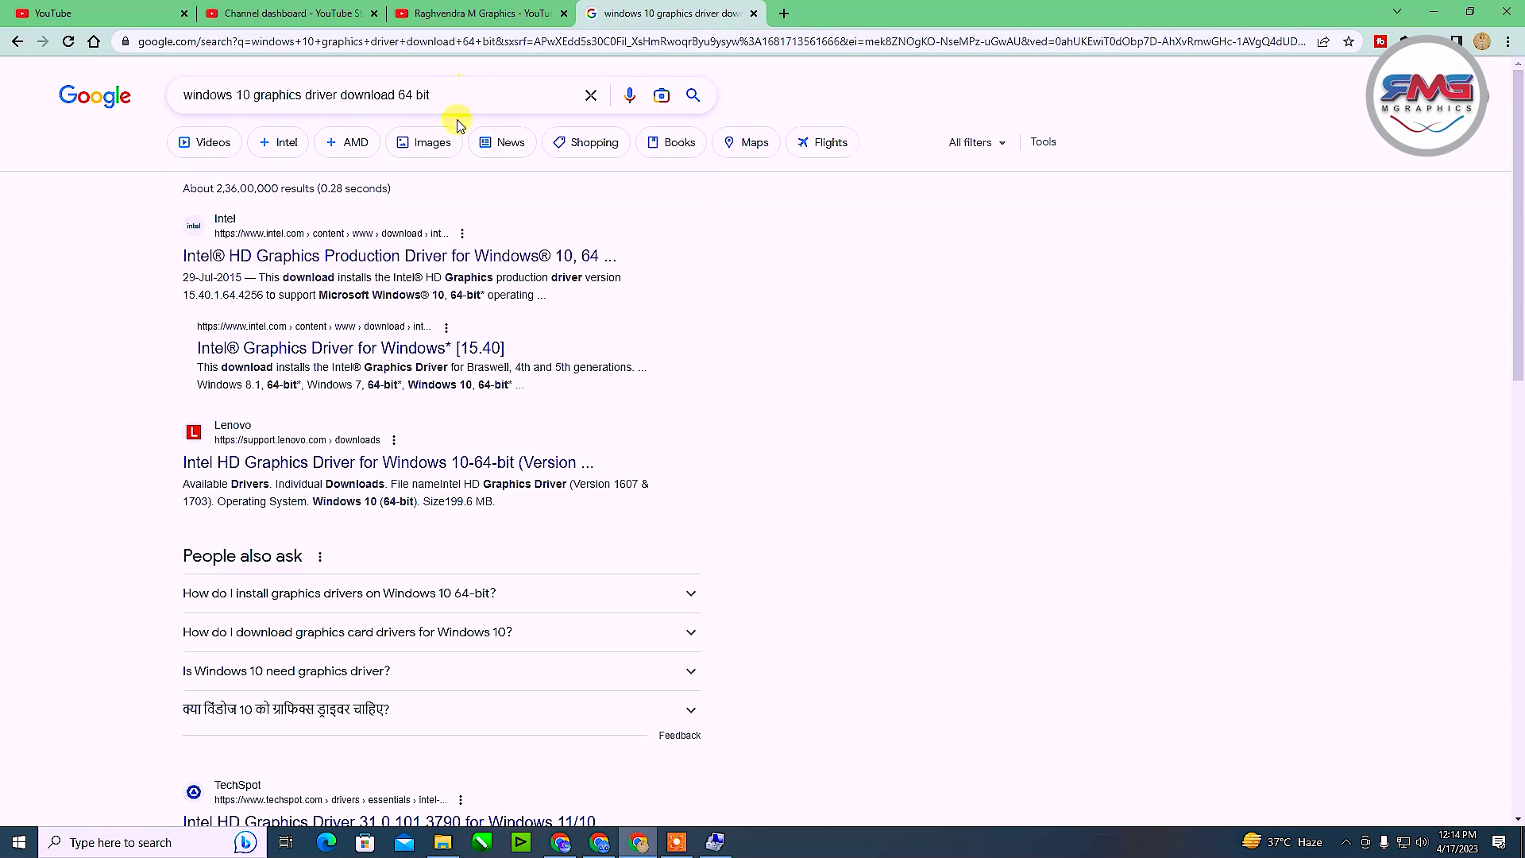
{"action": "left_click", "coordinate": [417, 255]}
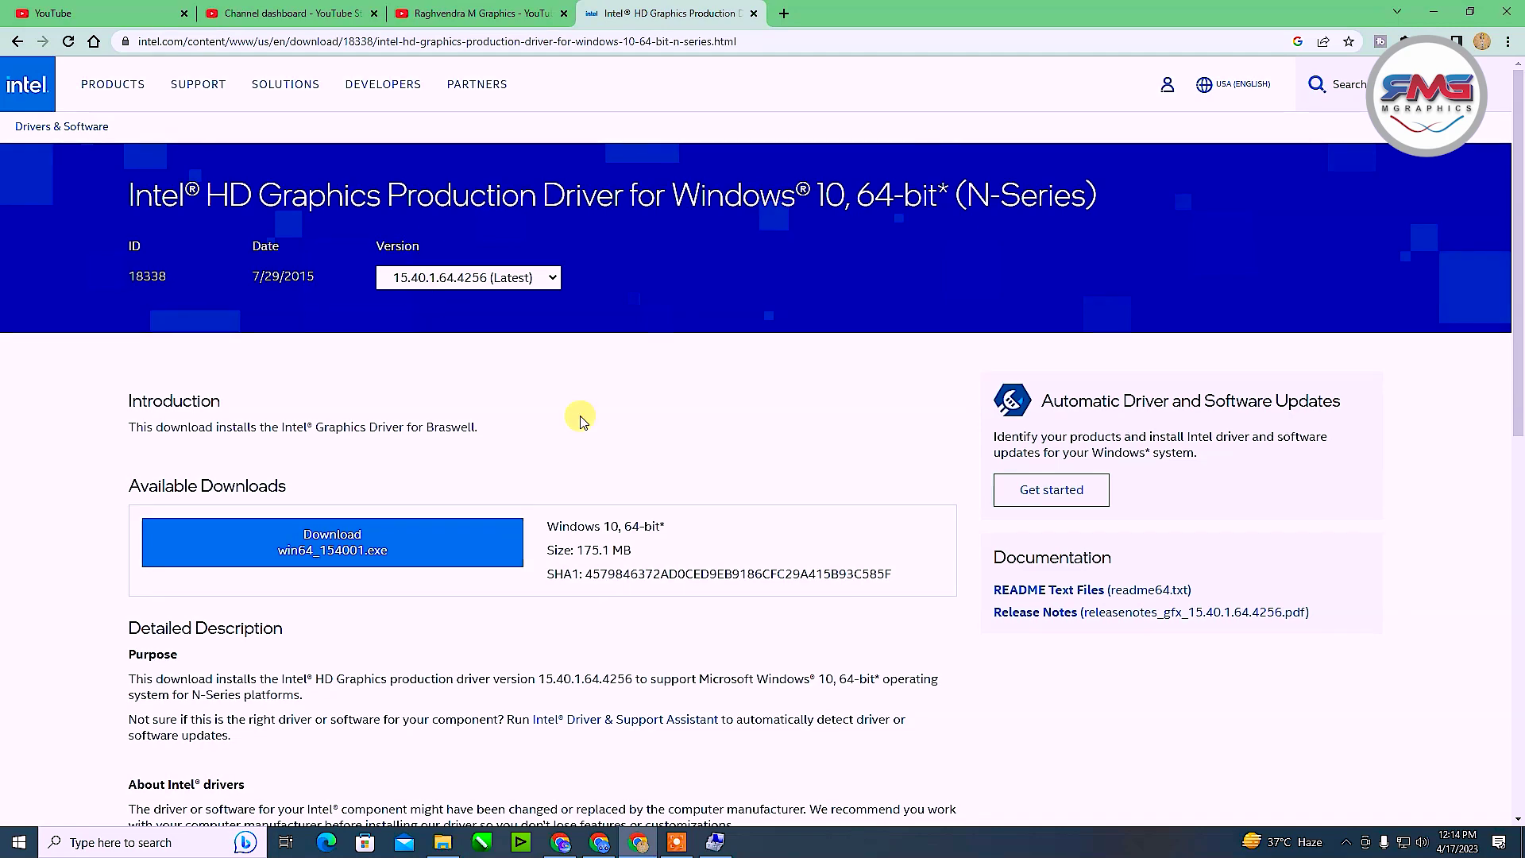
- Download version 15.40.1.64.4256 (win64_154001.exe) and accept the Intel license agreement
{"action": "left_click", "coordinate": [555, 279]}
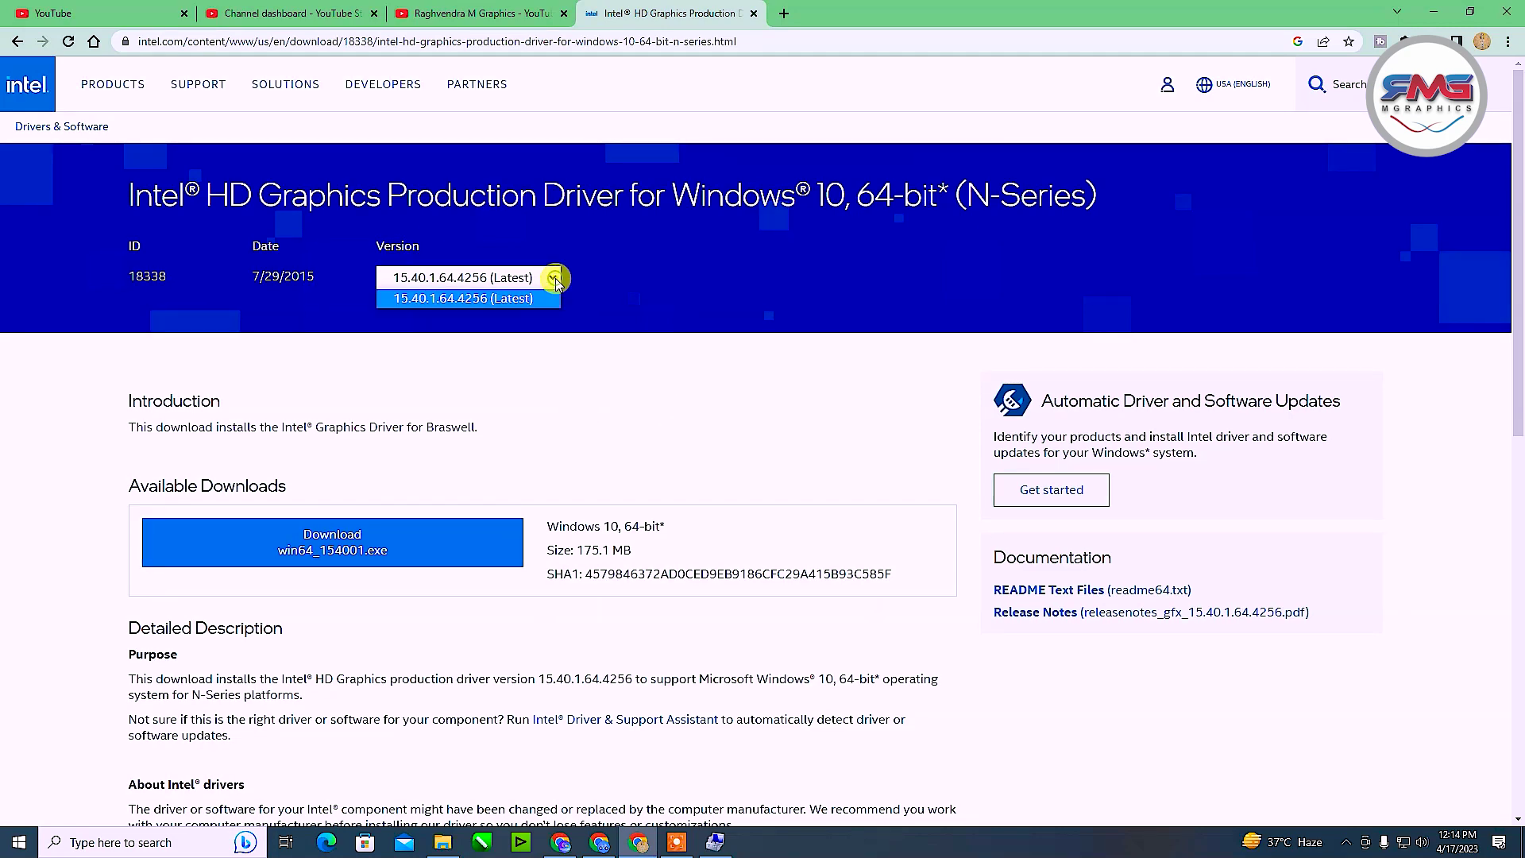
{"action": "left_click", "coordinate": [526, 296]}
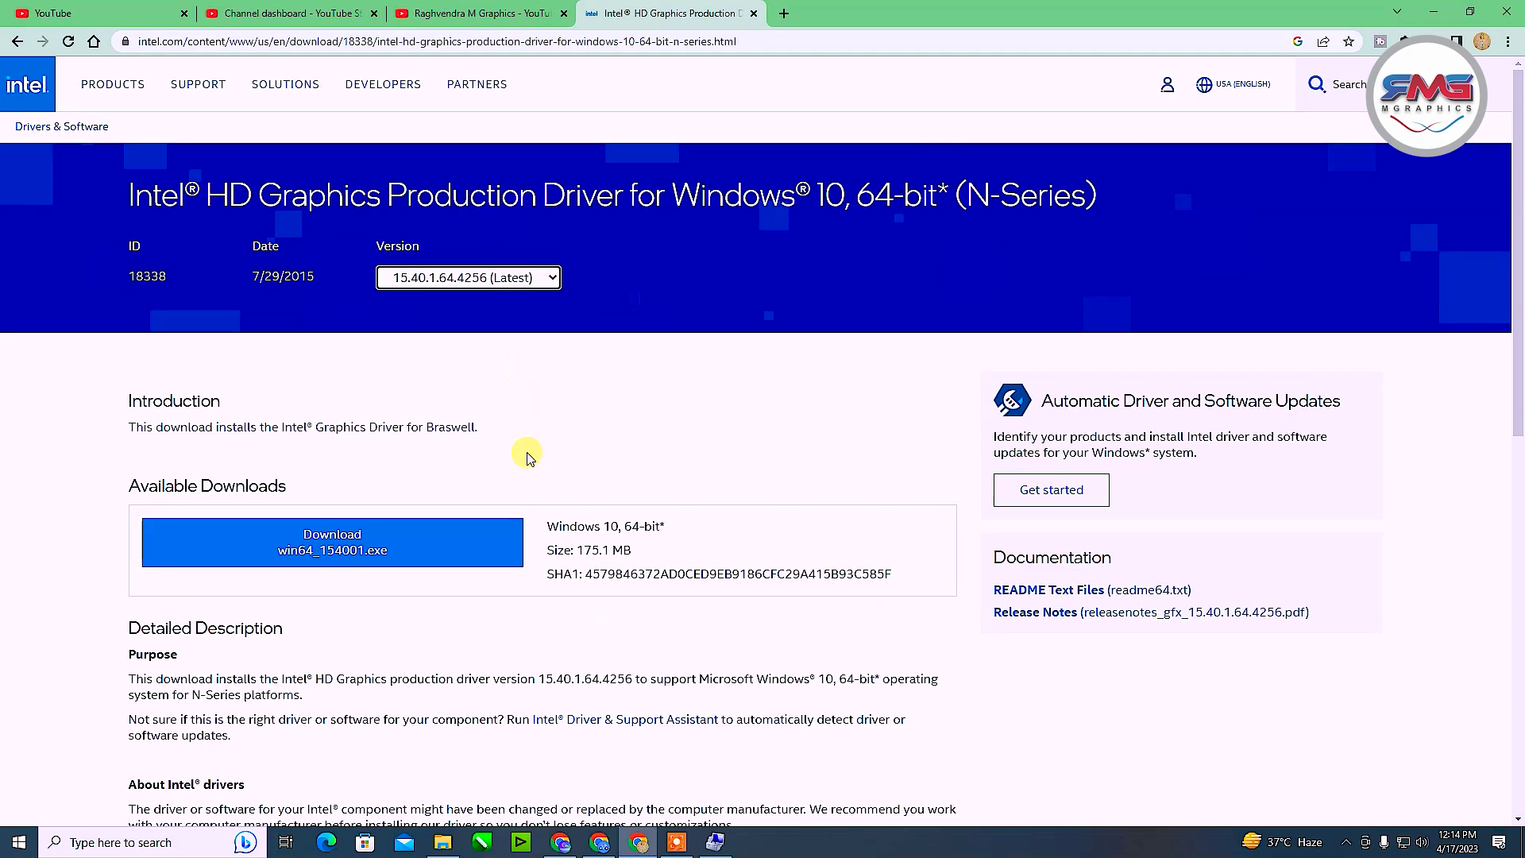
{"action": "left_click", "coordinate": [365, 538]}
{"action": "left_click", "coordinate": [672, 610]}
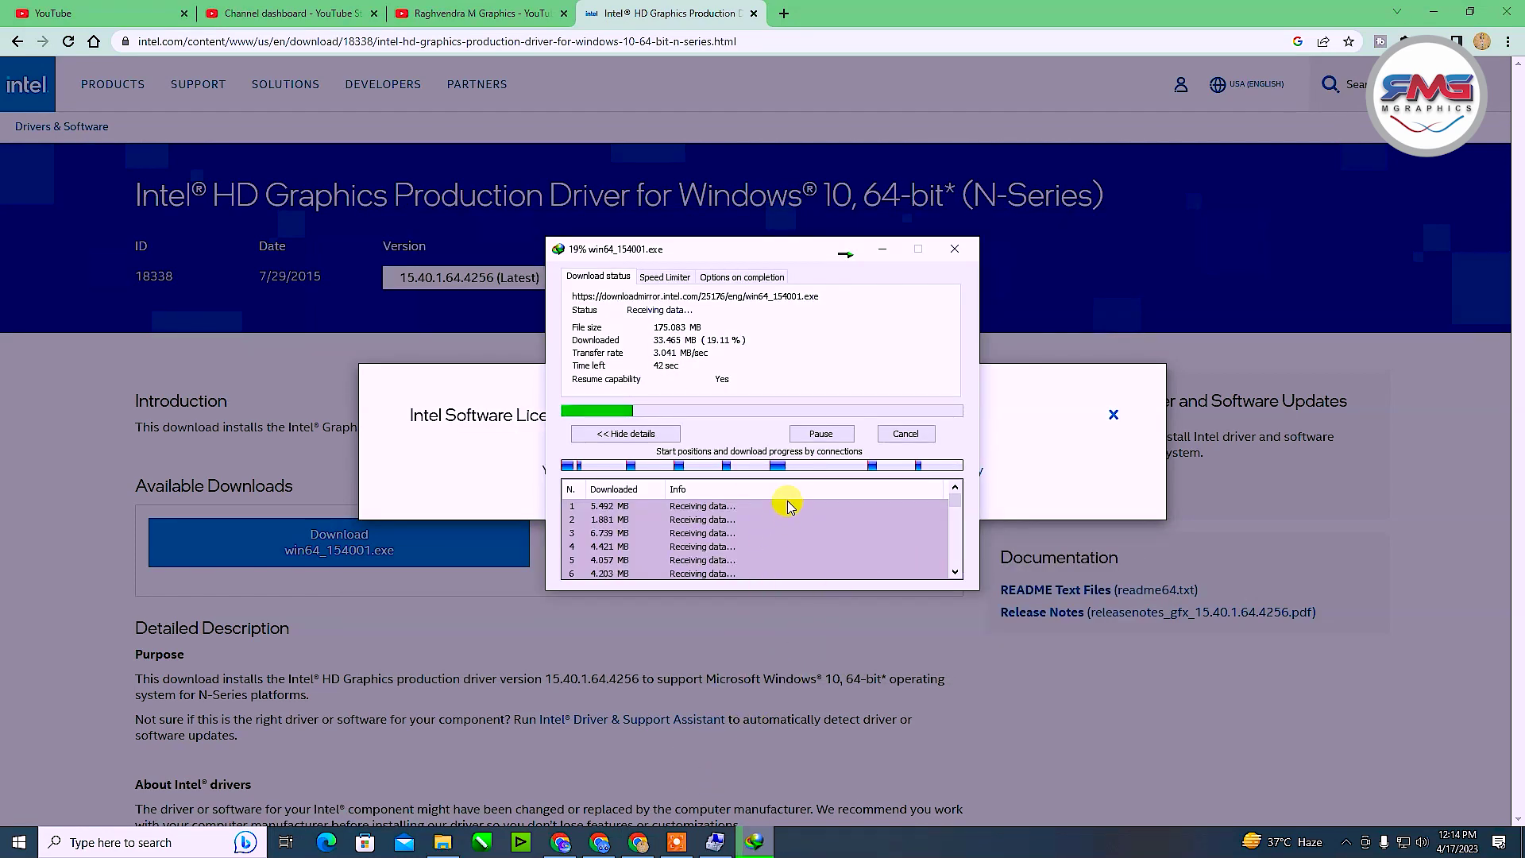
- Open the 'Edius me Reel Kaise Bnayen Free Project' video from the channel and expand its description
{"action": "left_click", "coordinate": [493, 13]}
{"action": "scroll", "coordinate": [576, 409], "scroll_direction": "up", "scroll_amount": 5}
{"action": "scroll", "coordinate": [576, 409], "scroll_direction": "up", "scroll_amount": 7}
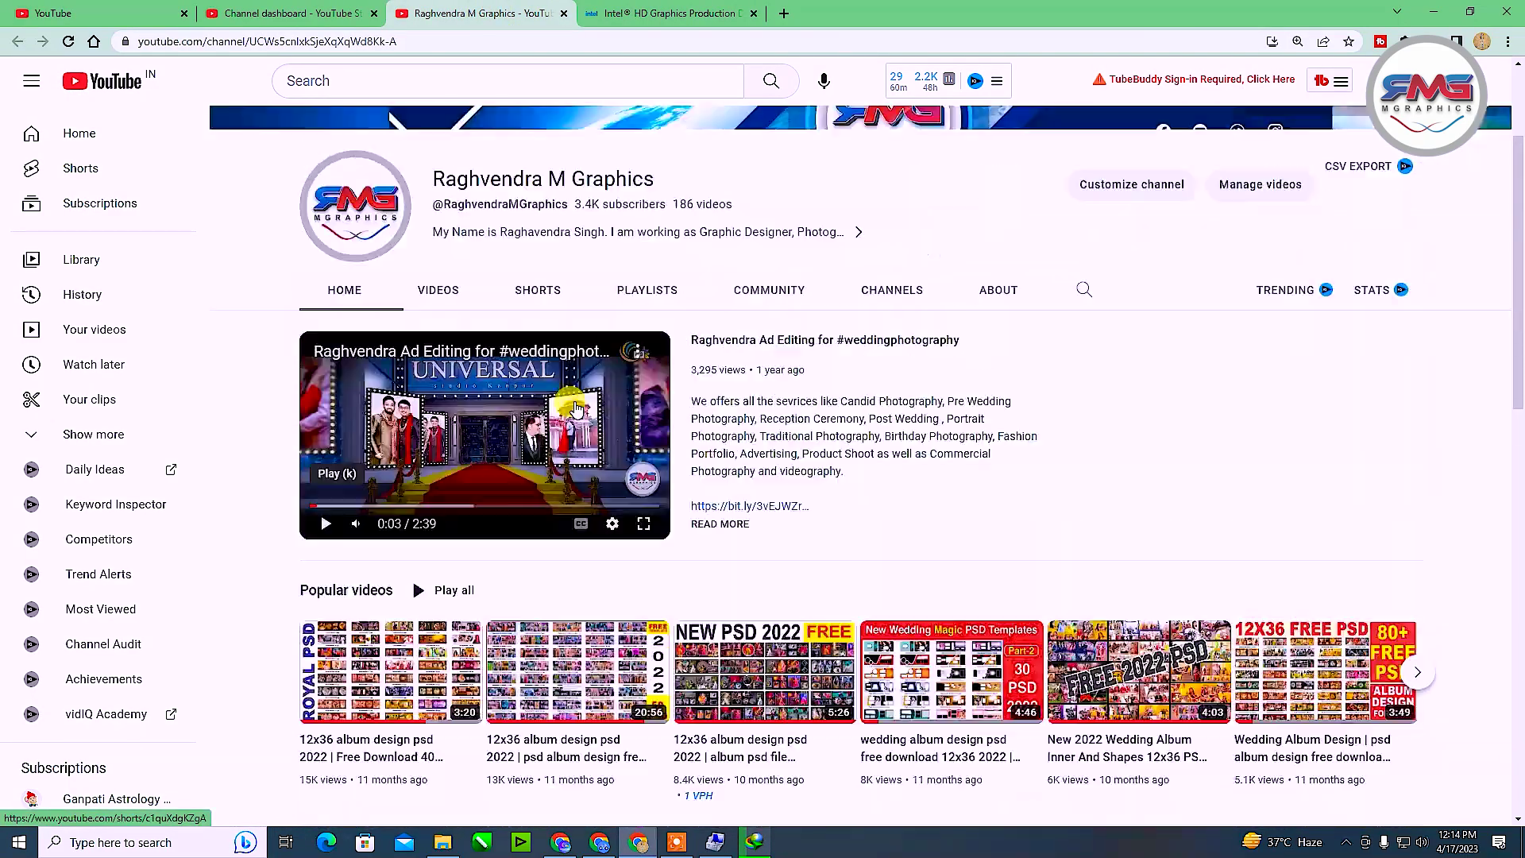
{"action": "scroll", "coordinate": [576, 409], "scroll_direction": "down", "scroll_amount": 5}
{"action": "scroll", "coordinate": [576, 410], "scroll_direction": "down", "scroll_amount": 3}
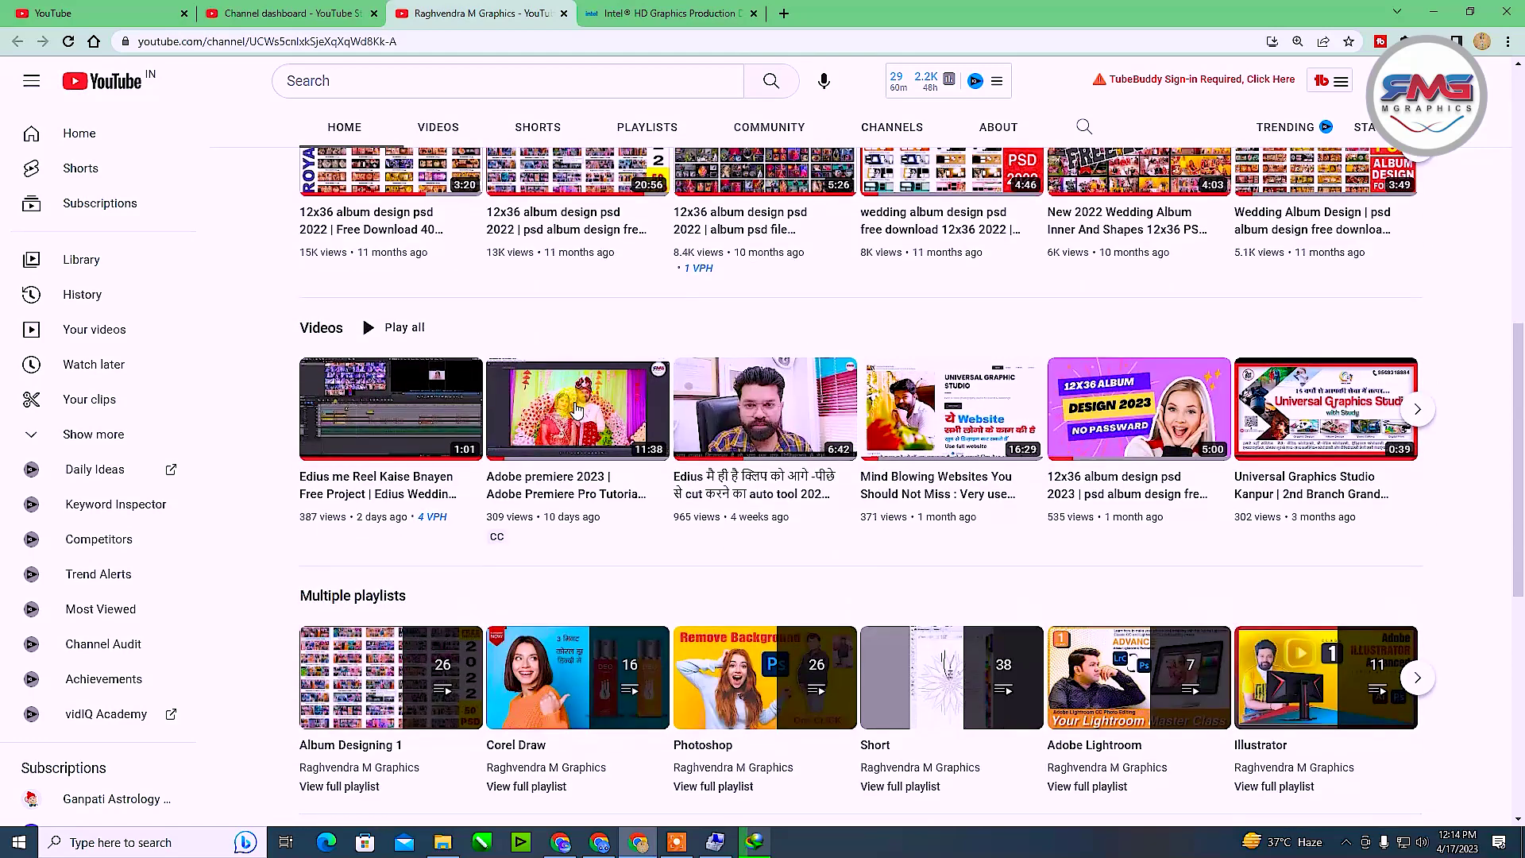
{"action": "left_click", "coordinate": [403, 483]}
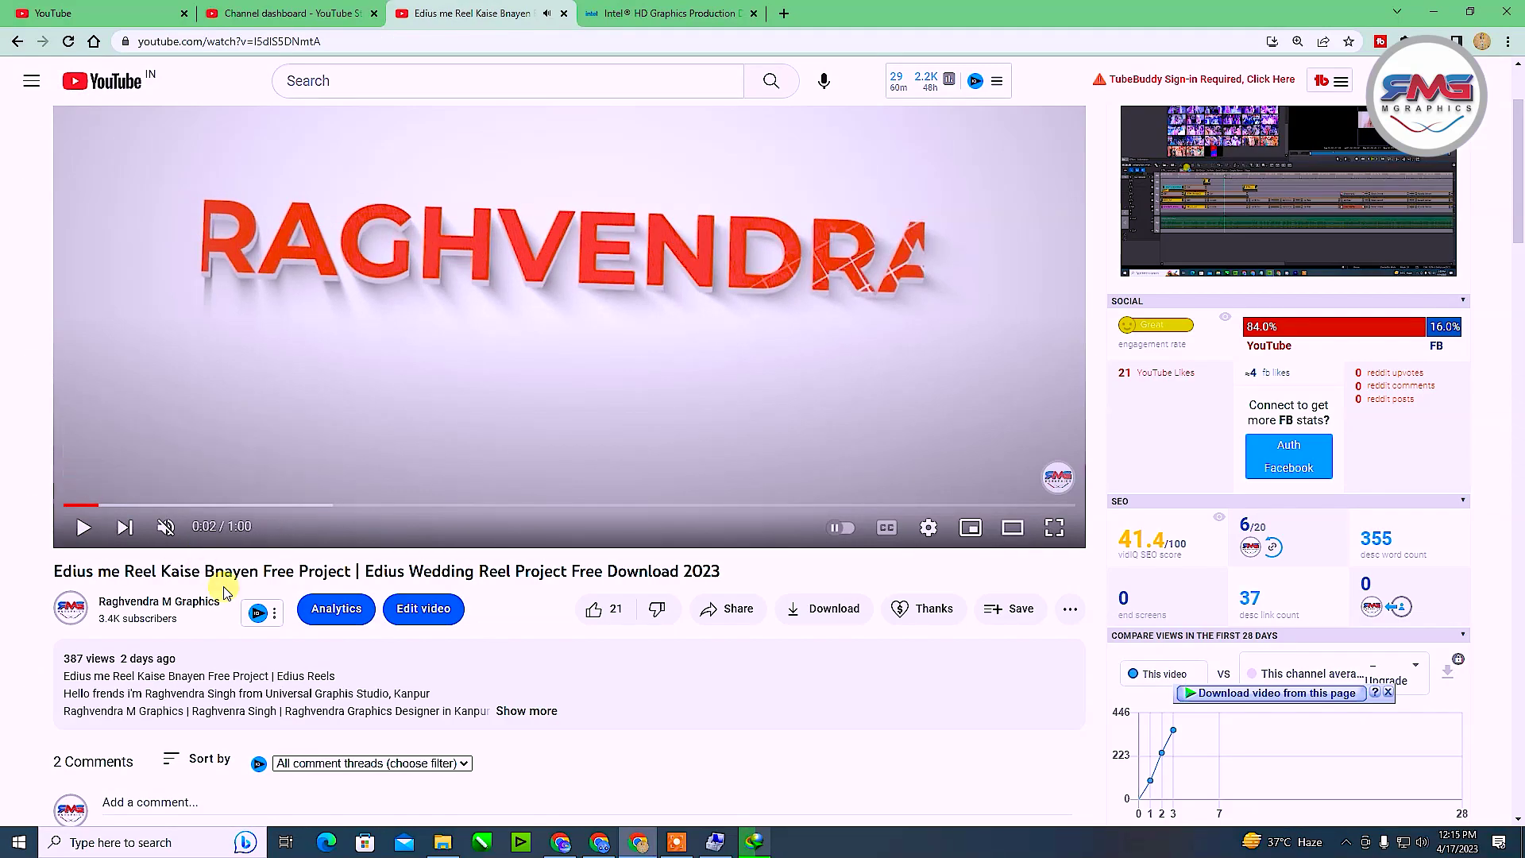
{"action": "scroll", "coordinate": [545, 596], "scroll_direction": "down", "scroll_amount": 2}
{"action": "left_click", "coordinate": [527, 552]}
{"action": "scroll", "coordinate": [318, 620], "scroll_direction": "down", "scroll_amount": 4}
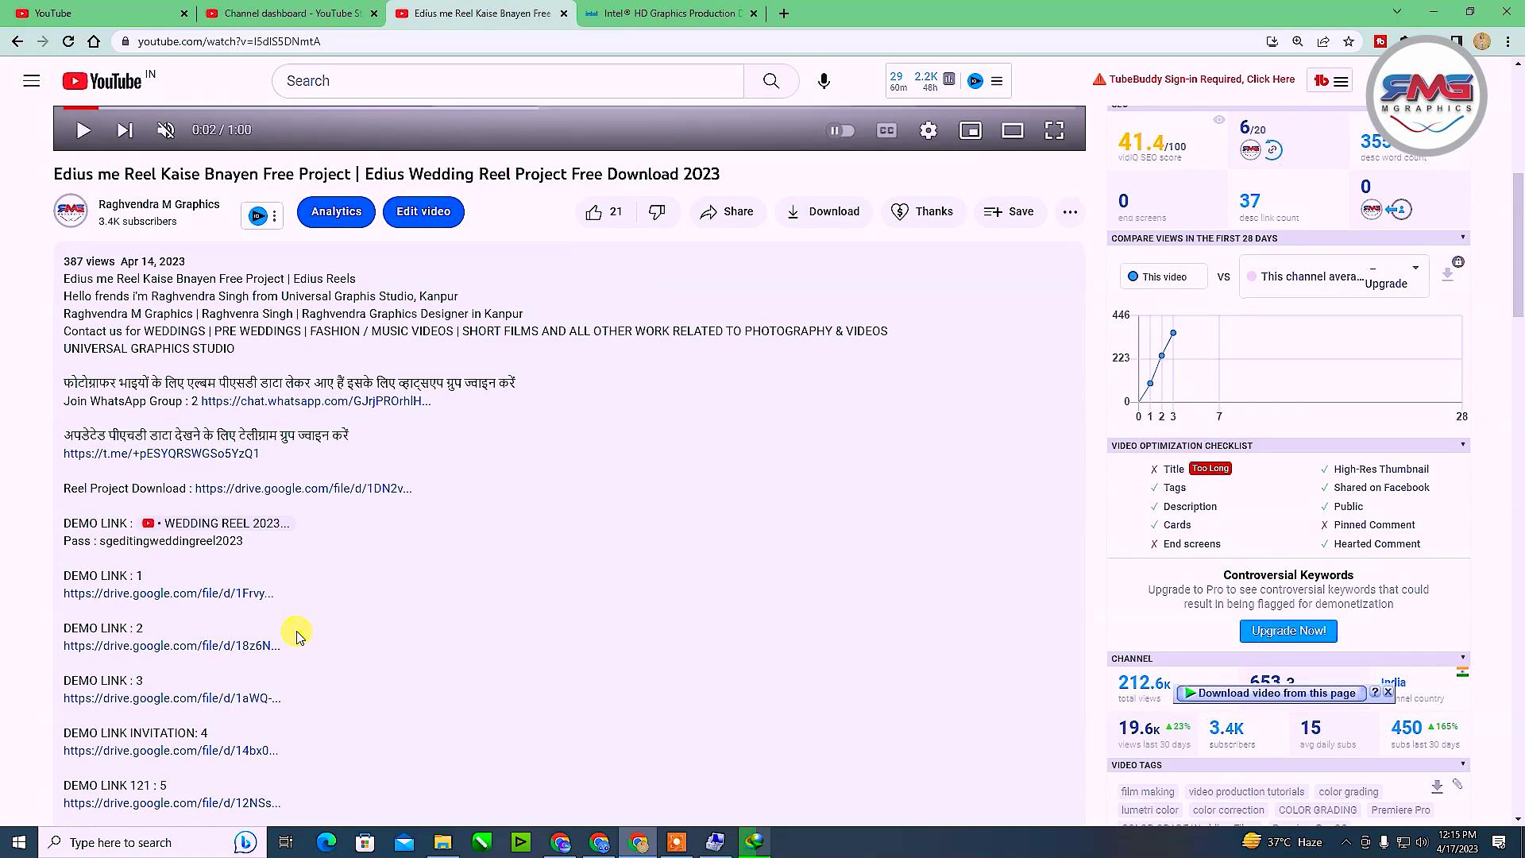
{"action": "scroll", "coordinate": [248, 524], "scroll_direction": "down", "scroll_amount": 2}
{"action": "scroll", "coordinate": [173, 445], "scroll_direction": "down", "scroll_amount": 1}
{"action": "scroll", "coordinate": [173, 493], "scroll_direction": "down", "scroll_amount": 2}
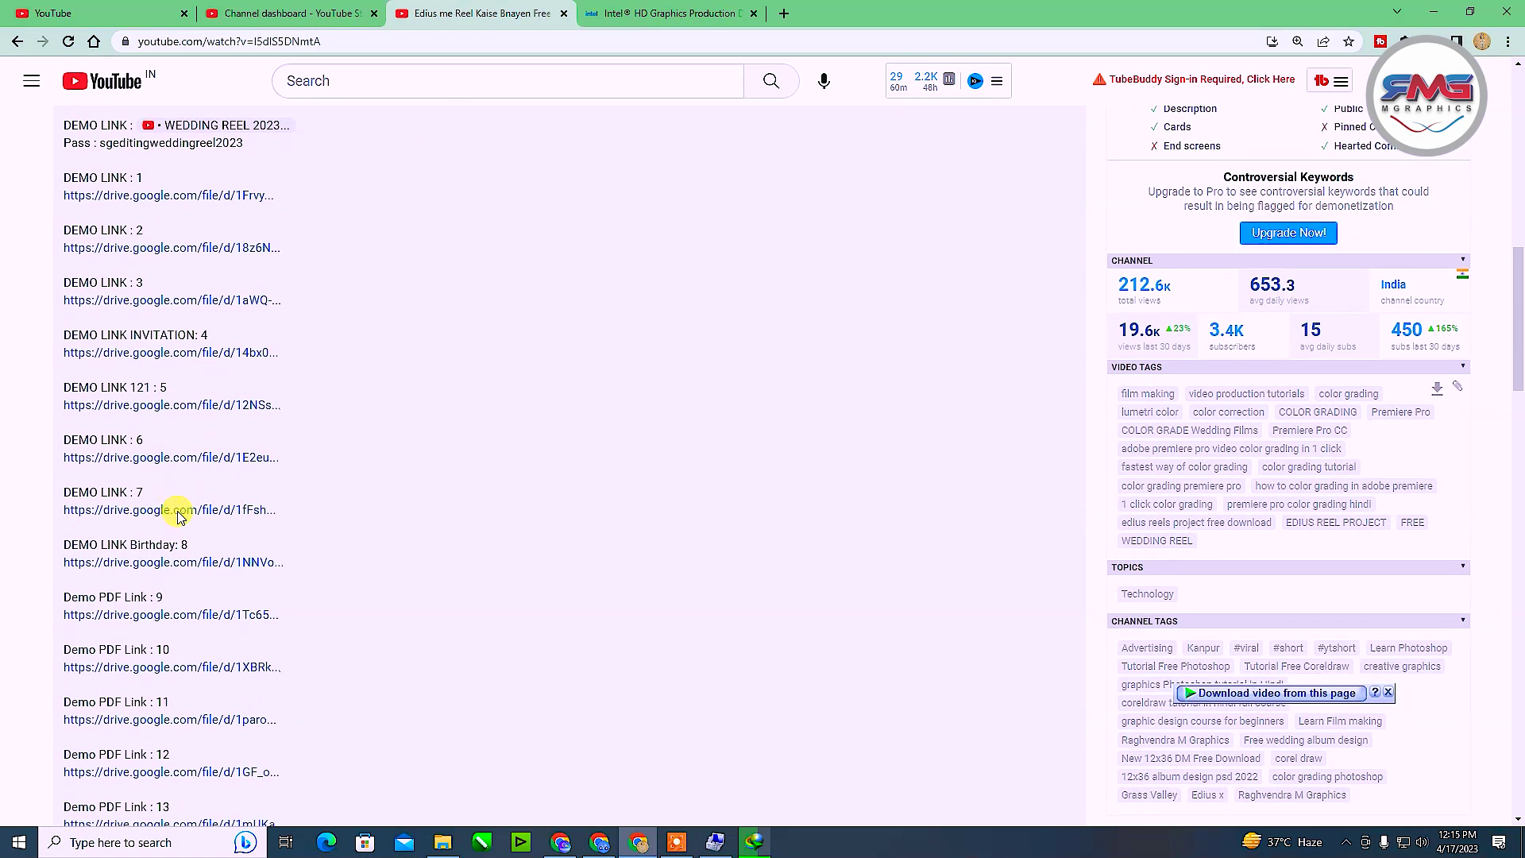
{"action": "scroll", "coordinate": [208, 530], "scroll_direction": "down", "scroll_amount": 2}
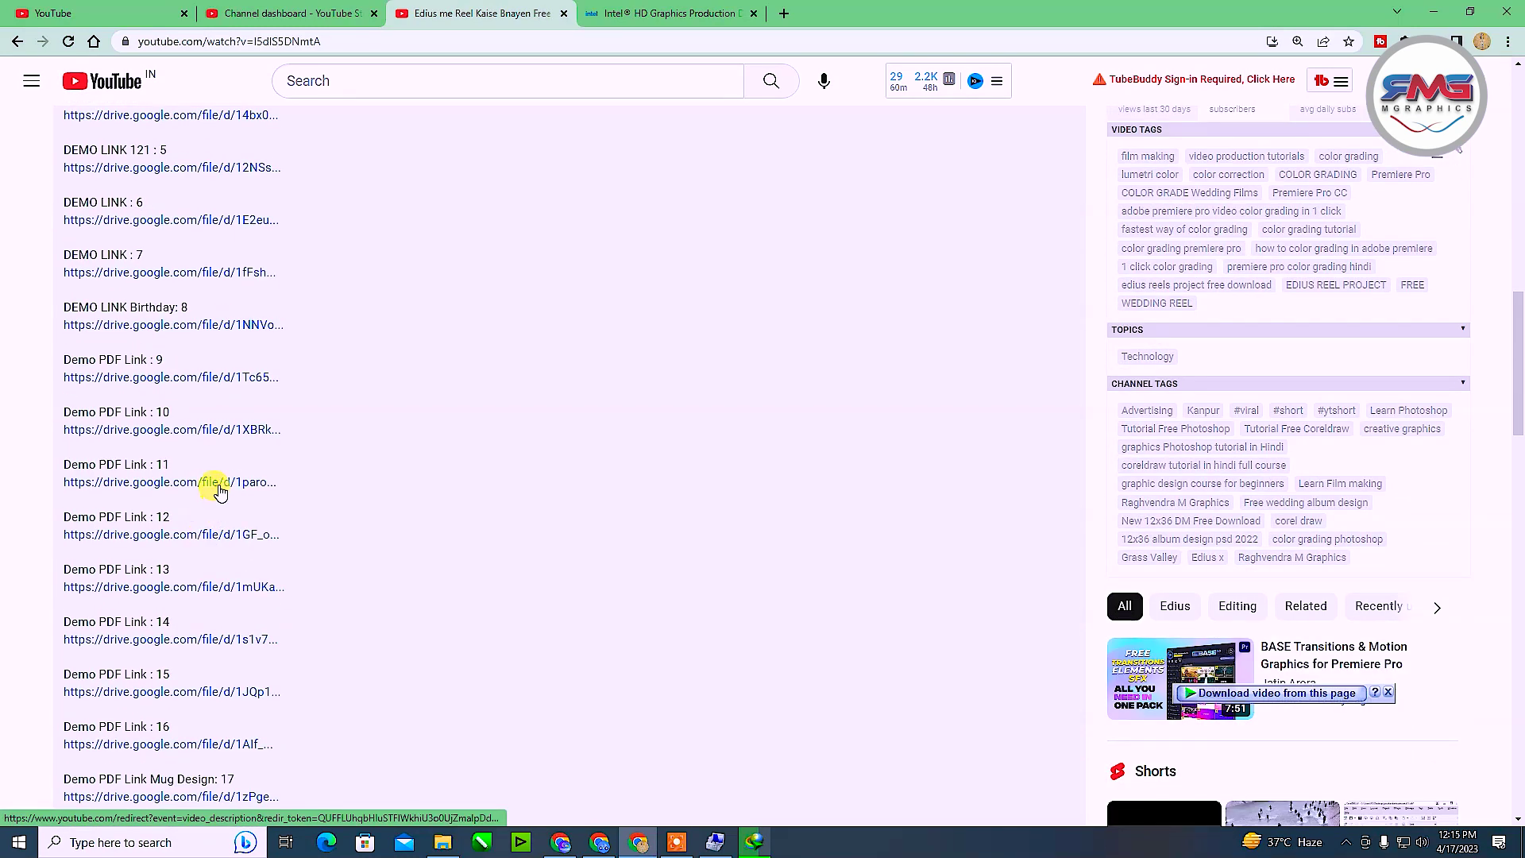
{"action": "scroll", "coordinate": [214, 517], "scroll_direction": "down", "scroll_amount": 2}
{"action": "scroll", "coordinate": [212, 564], "scroll_direction": "down", "scroll_amount": 3}
{"action": "scroll", "coordinate": [211, 596], "scroll_direction": "down", "scroll_amount": 5}
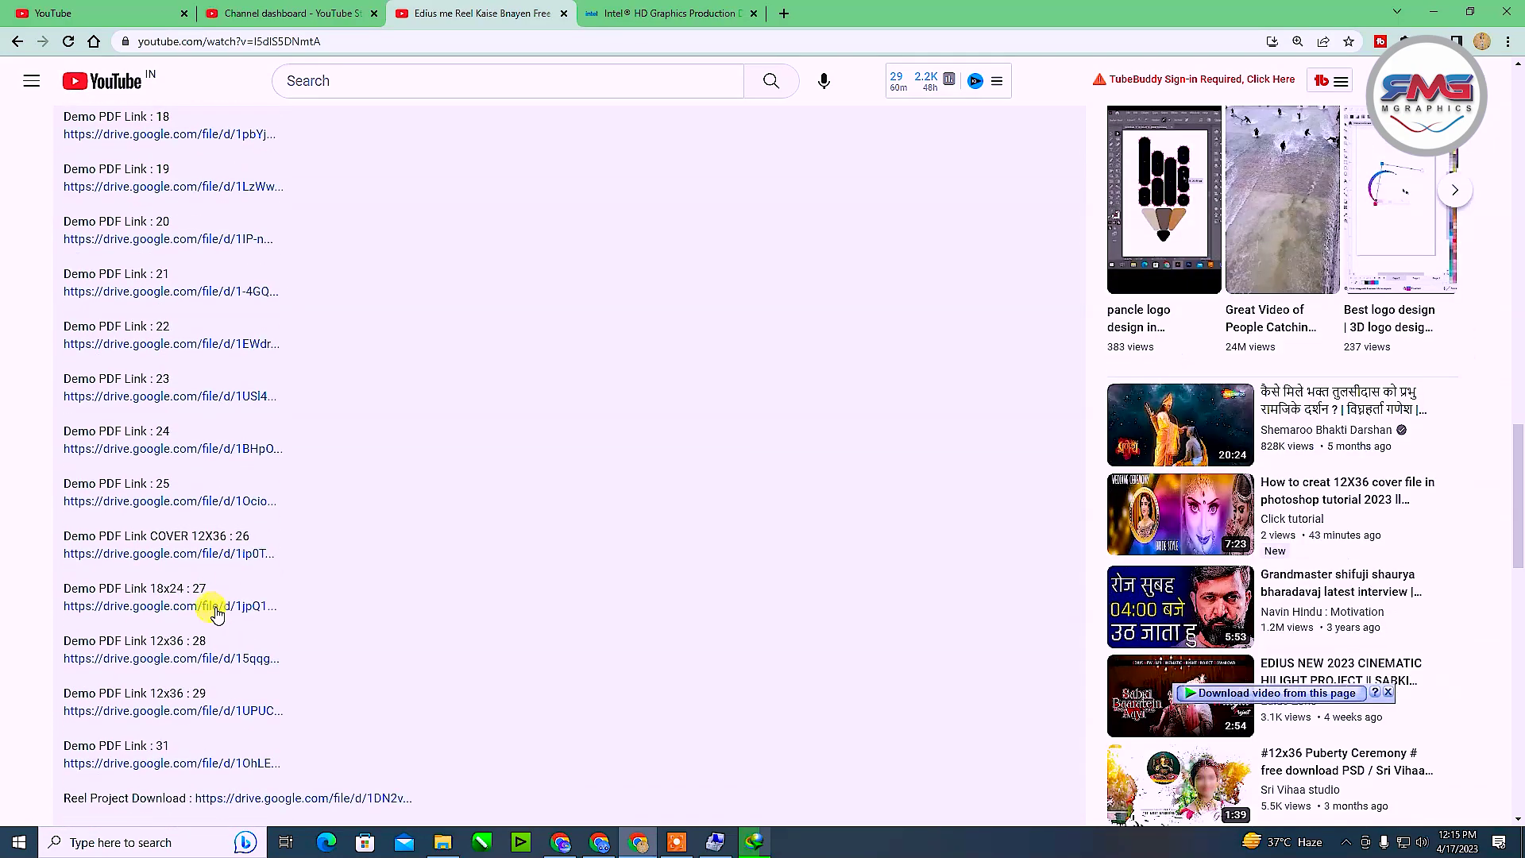
{"action": "scroll", "coordinate": [217, 616], "scroll_direction": "up", "scroll_amount": 1}
{"action": "scroll", "coordinate": [220, 620], "scroll_direction": "up", "scroll_amount": 4}
{"action": "scroll", "coordinate": [218, 620], "scroll_direction": "up", "scroll_amount": 4}
{"action": "scroll", "coordinate": [218, 618], "scroll_direction": "up", "scroll_amount": 5}
{"action": "scroll", "coordinate": [219, 613], "scroll_direction": "up", "scroll_amount": 5}
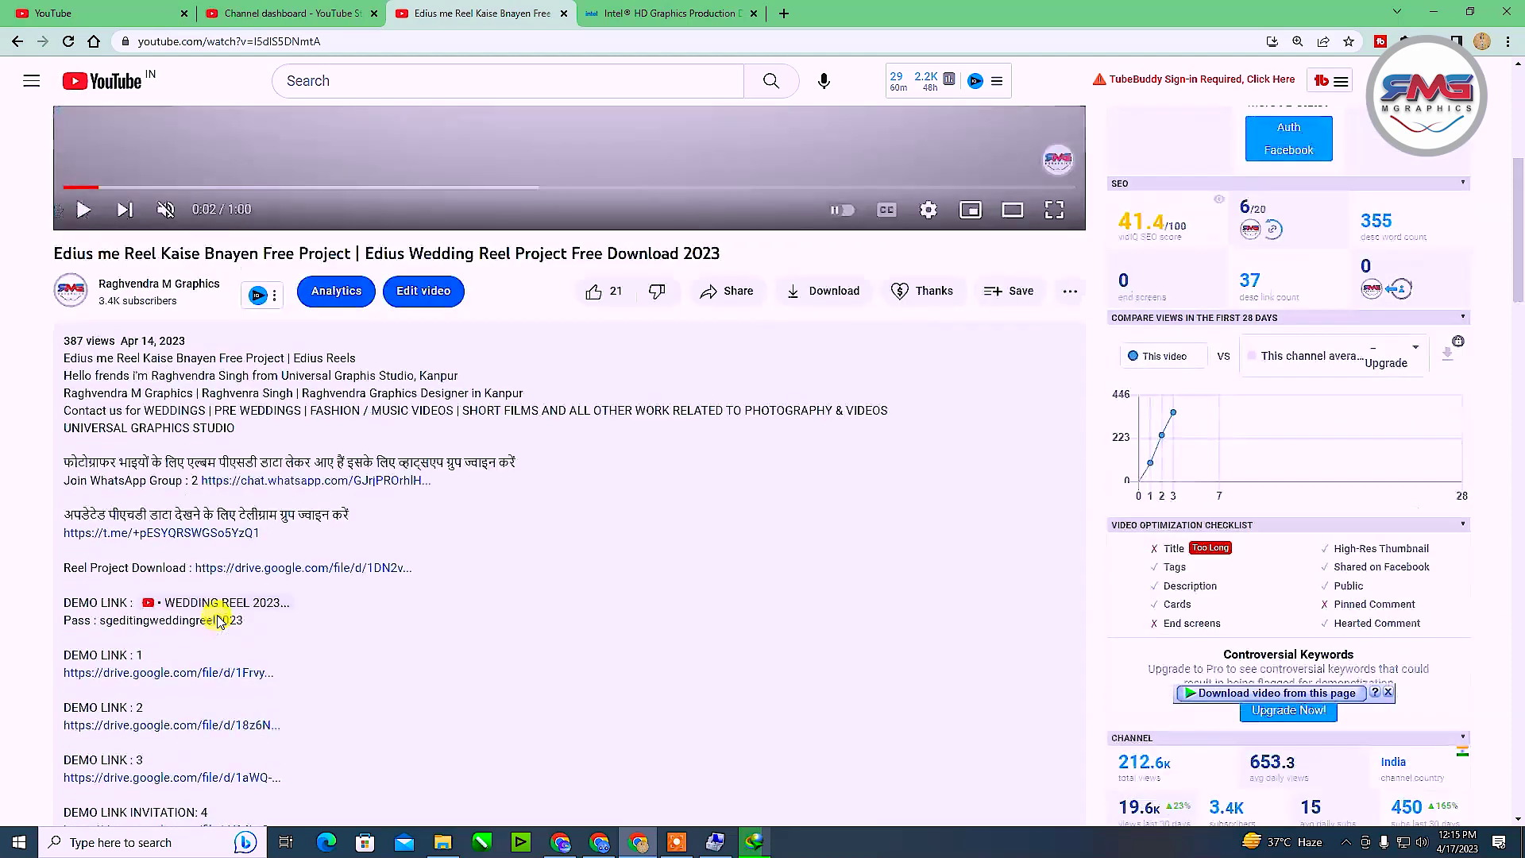
{"action": "scroll", "coordinate": [219, 615], "scroll_direction": "up", "scroll_amount": 3}
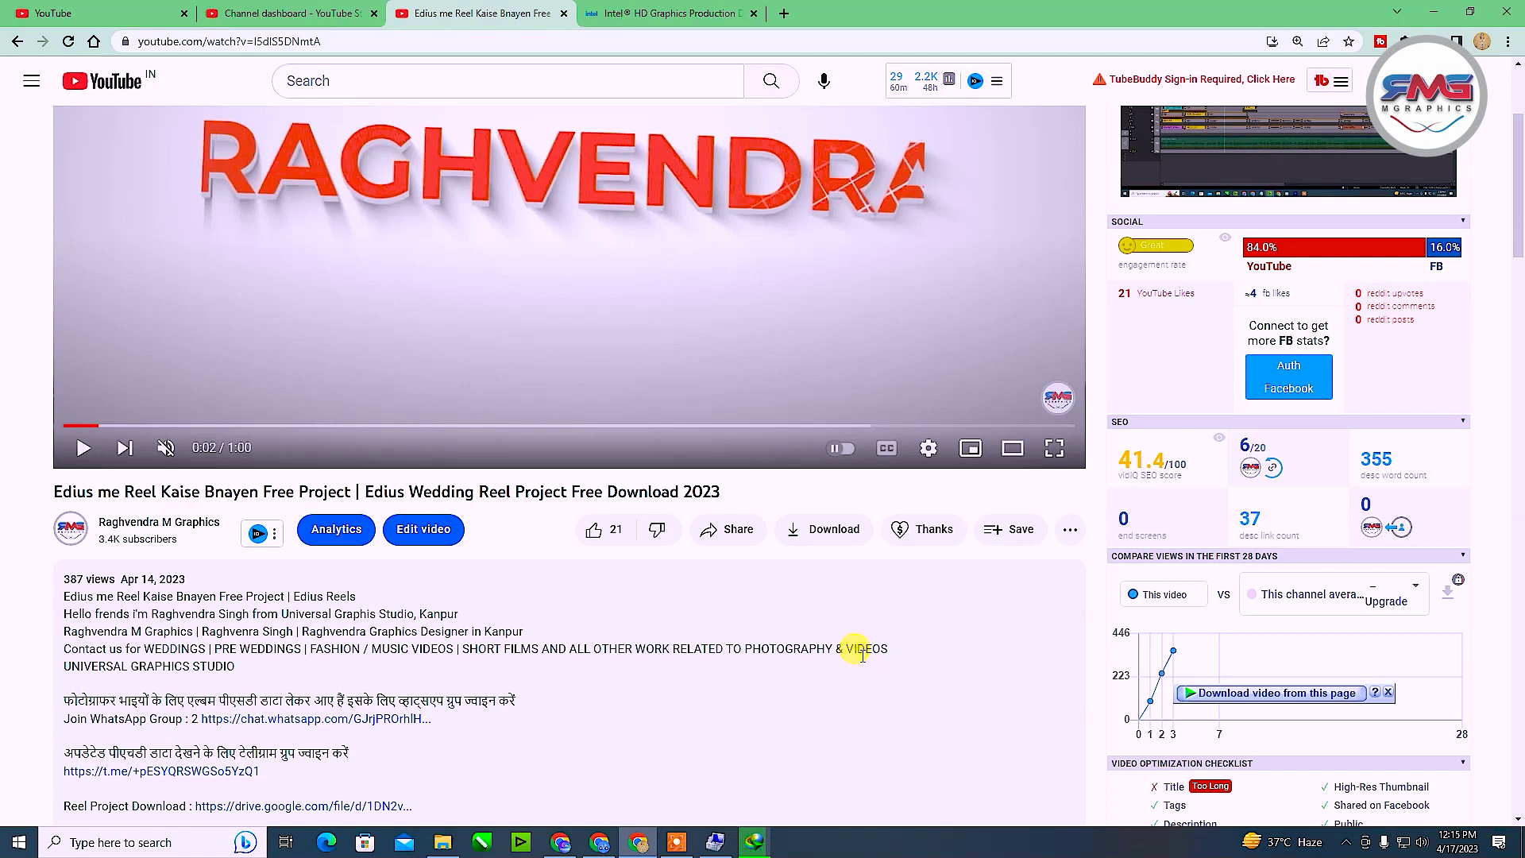
- Run win64_154001.exe from Downloads\Programs and advance the InstallShield wizard to extract files
{"action": "left_click", "coordinate": [792, 477]}
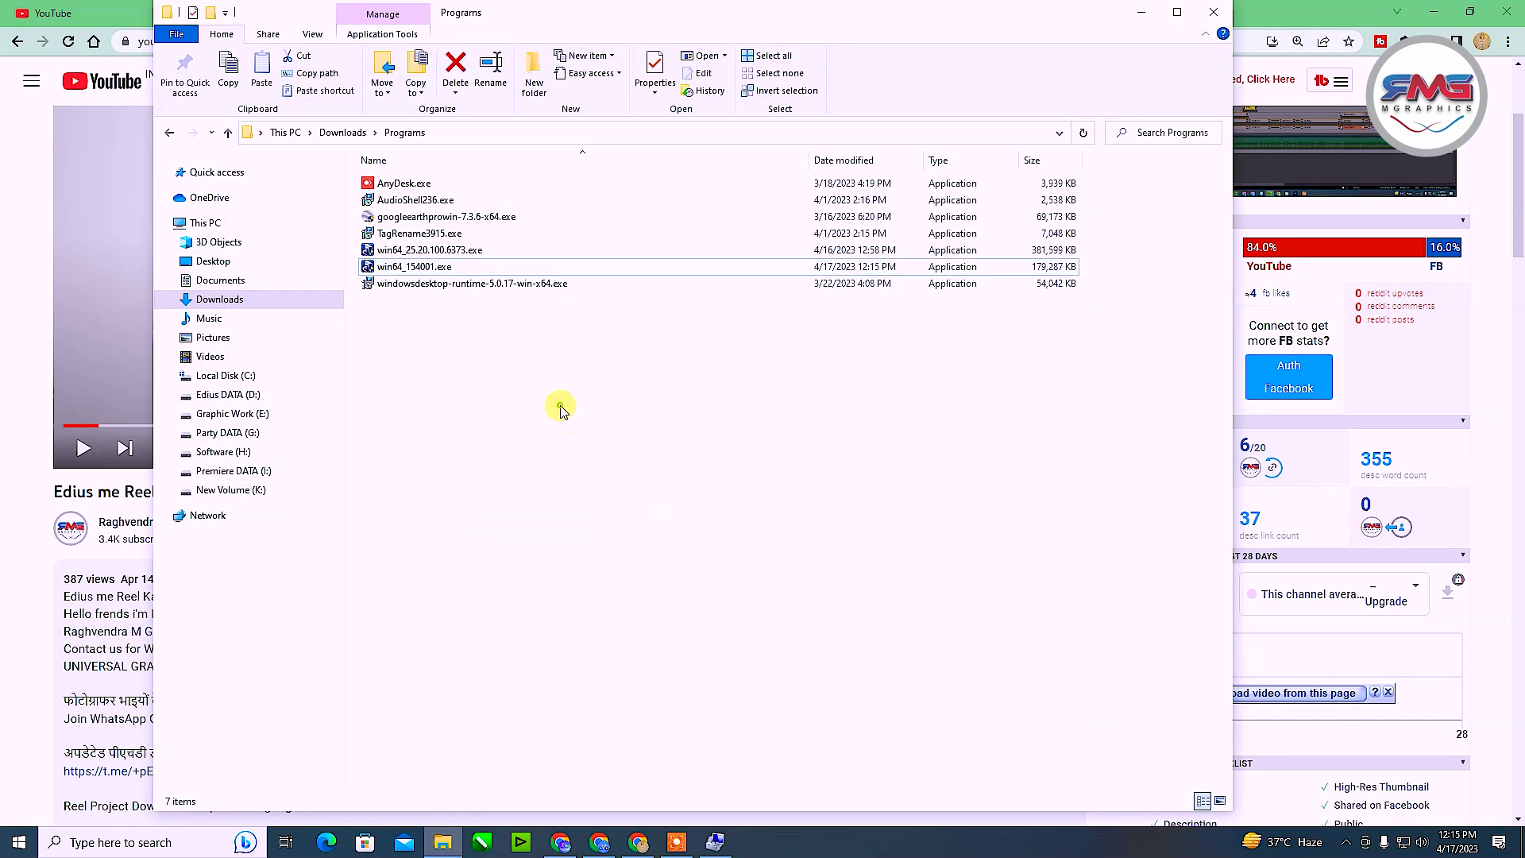
{"action": "double_click", "coordinate": [425, 266]}
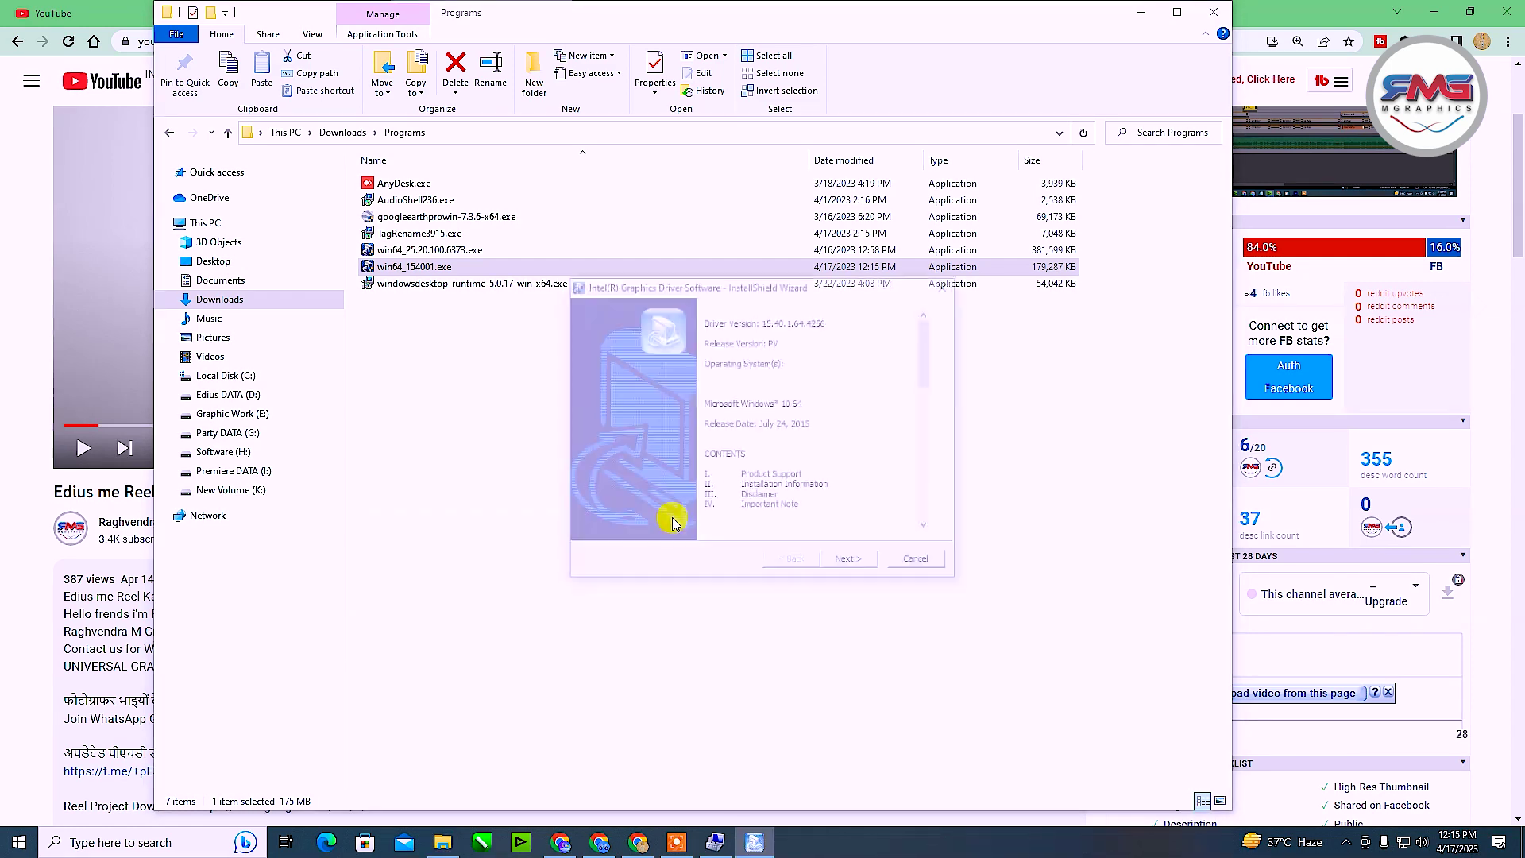
{"action": "left_click", "coordinate": [850, 563]}
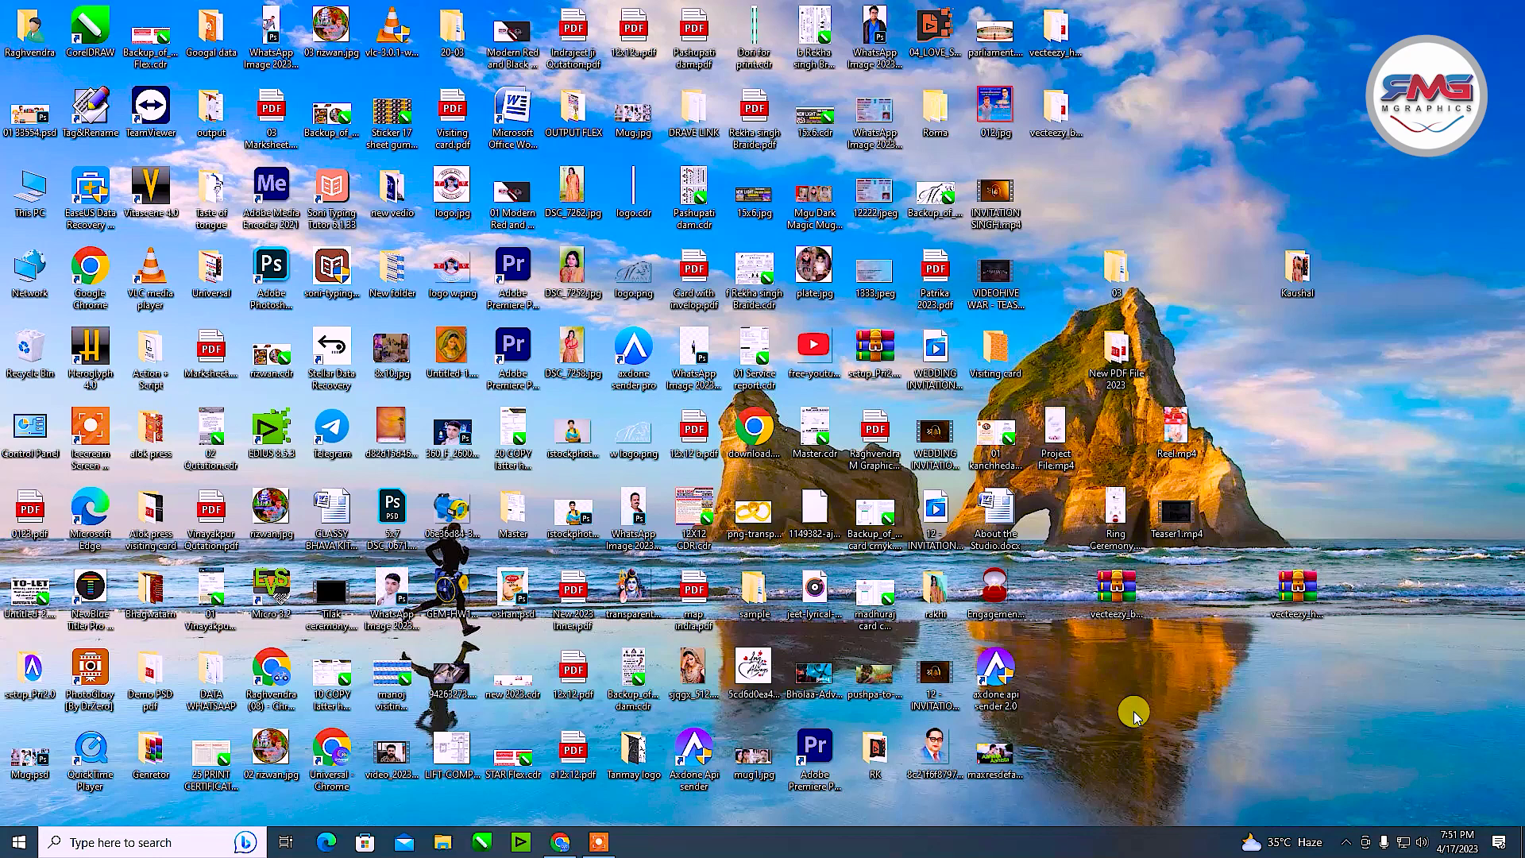
- Launch Adobe Premiere Pro 2022 from its desktop shortcut
{"action": "left_click", "coordinate": [818, 758]}
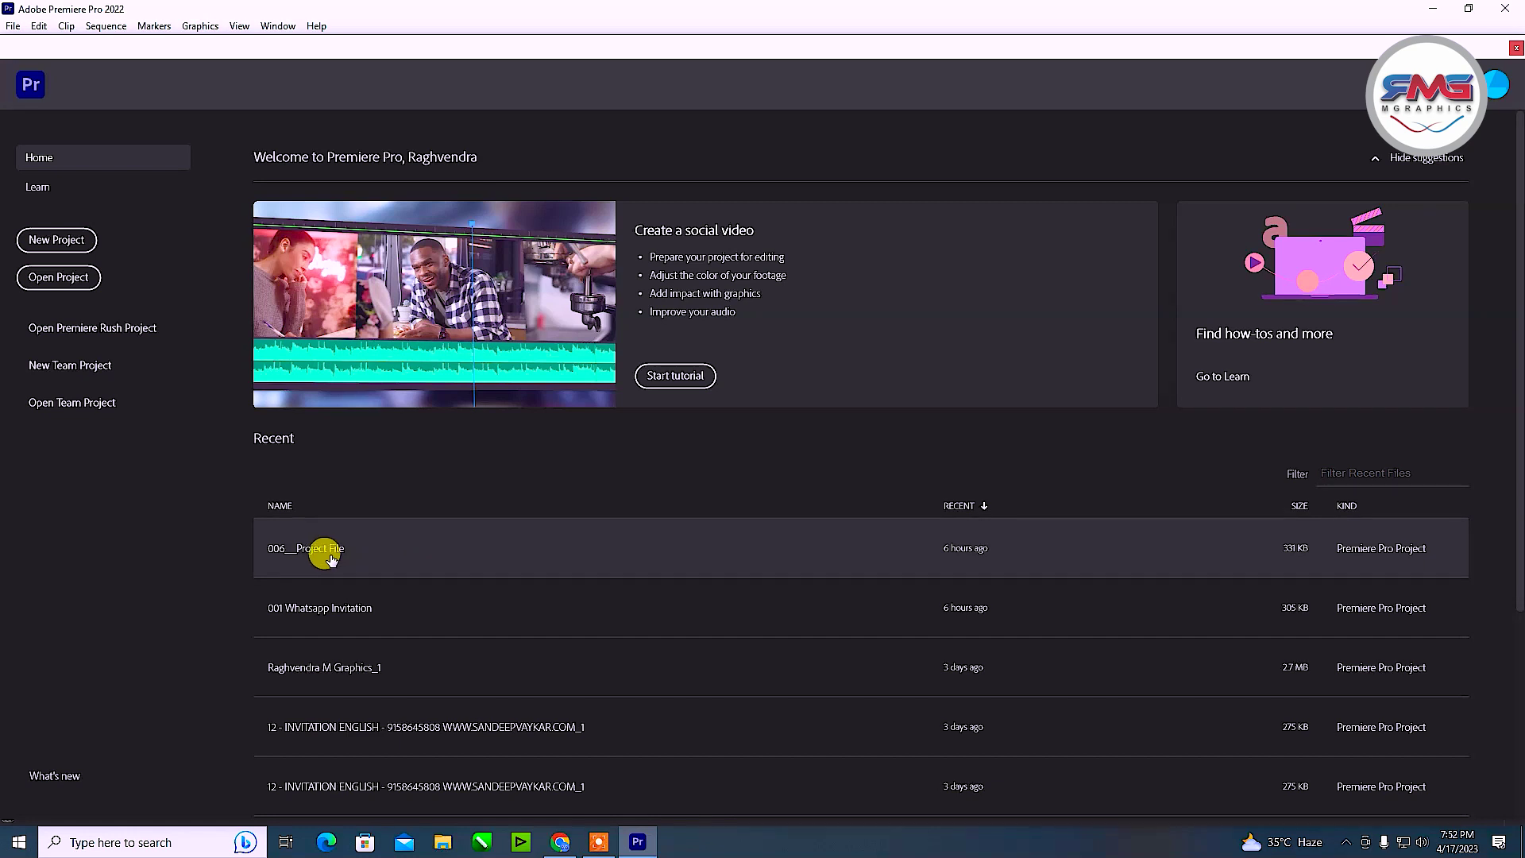
- Reopen 001 Whatsapp Invitation, set the playhead to about 15;02, and open Export Settings with Ctrl+M
{"action": "left_click", "coordinate": [321, 611]}
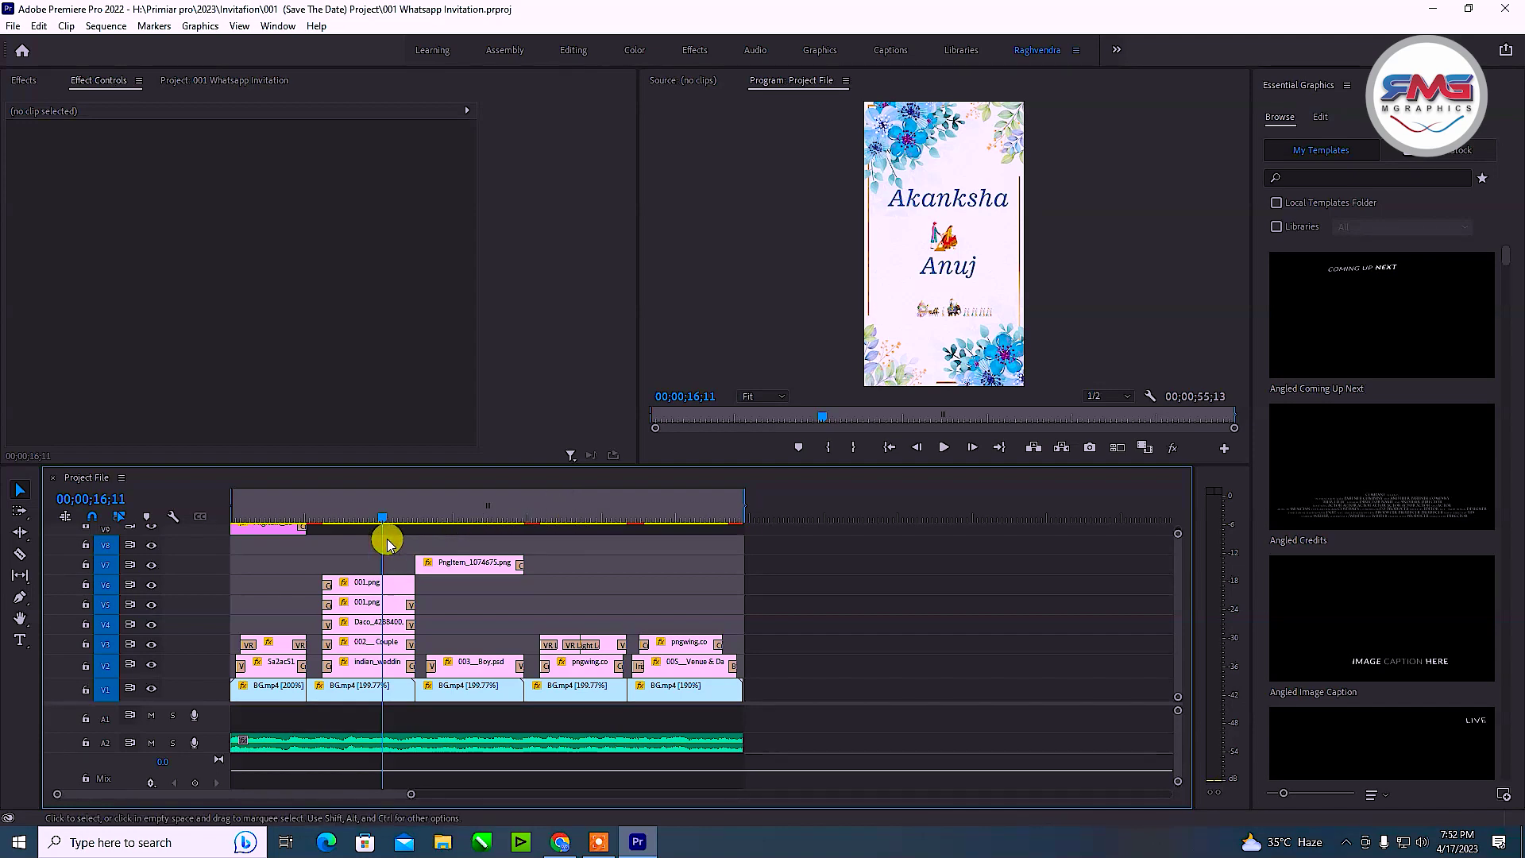
{"action": "left_click", "coordinate": [372, 521]}
{"action": "left_click_drag", "start_coordinate": [372, 520], "coordinate": [371, 520]}
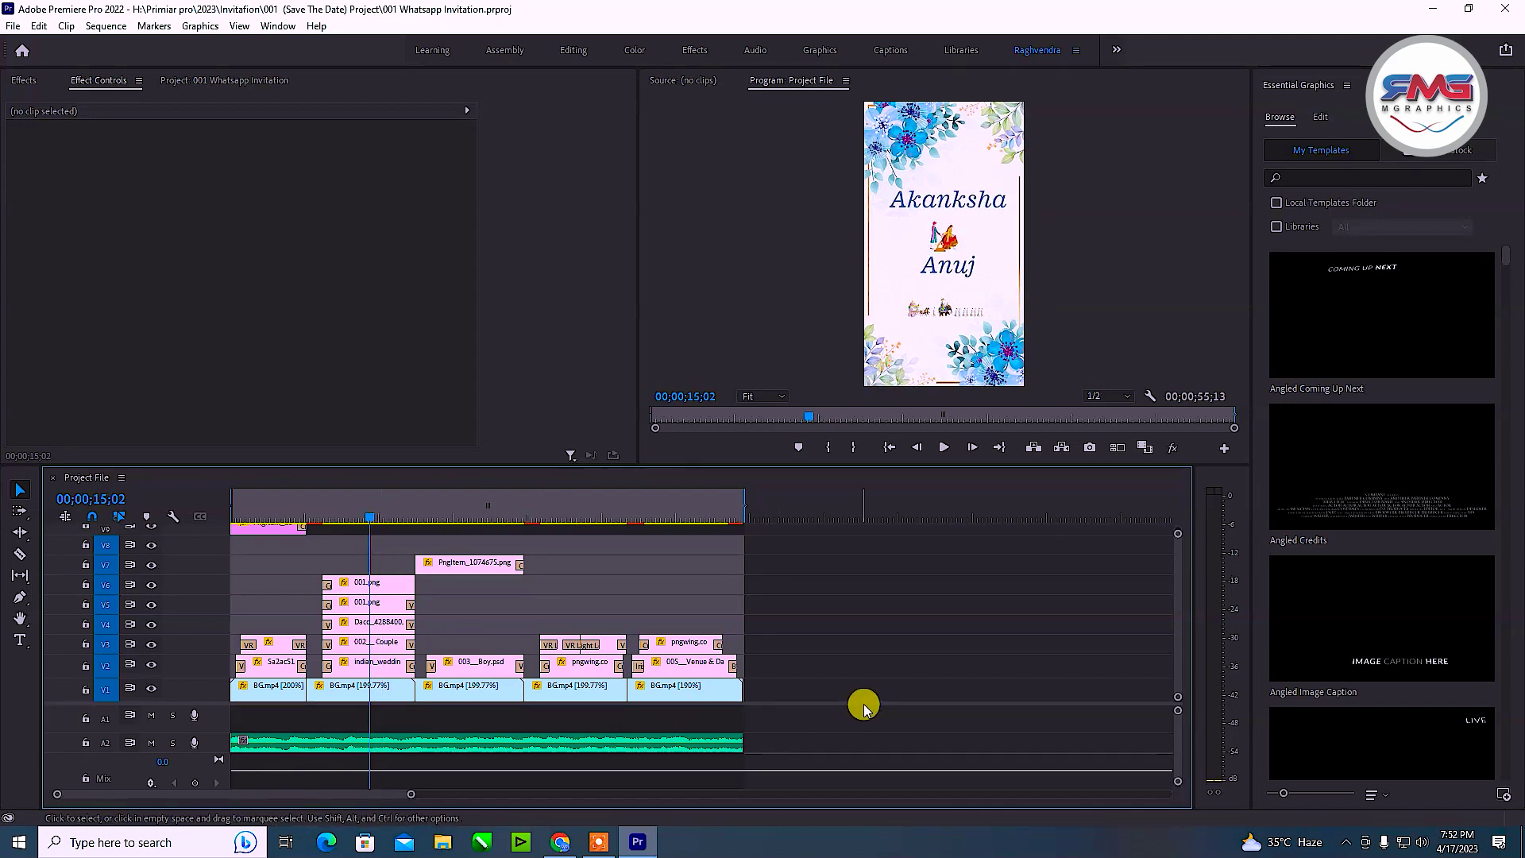
{"action": "key", "text": "ctrl+m"}
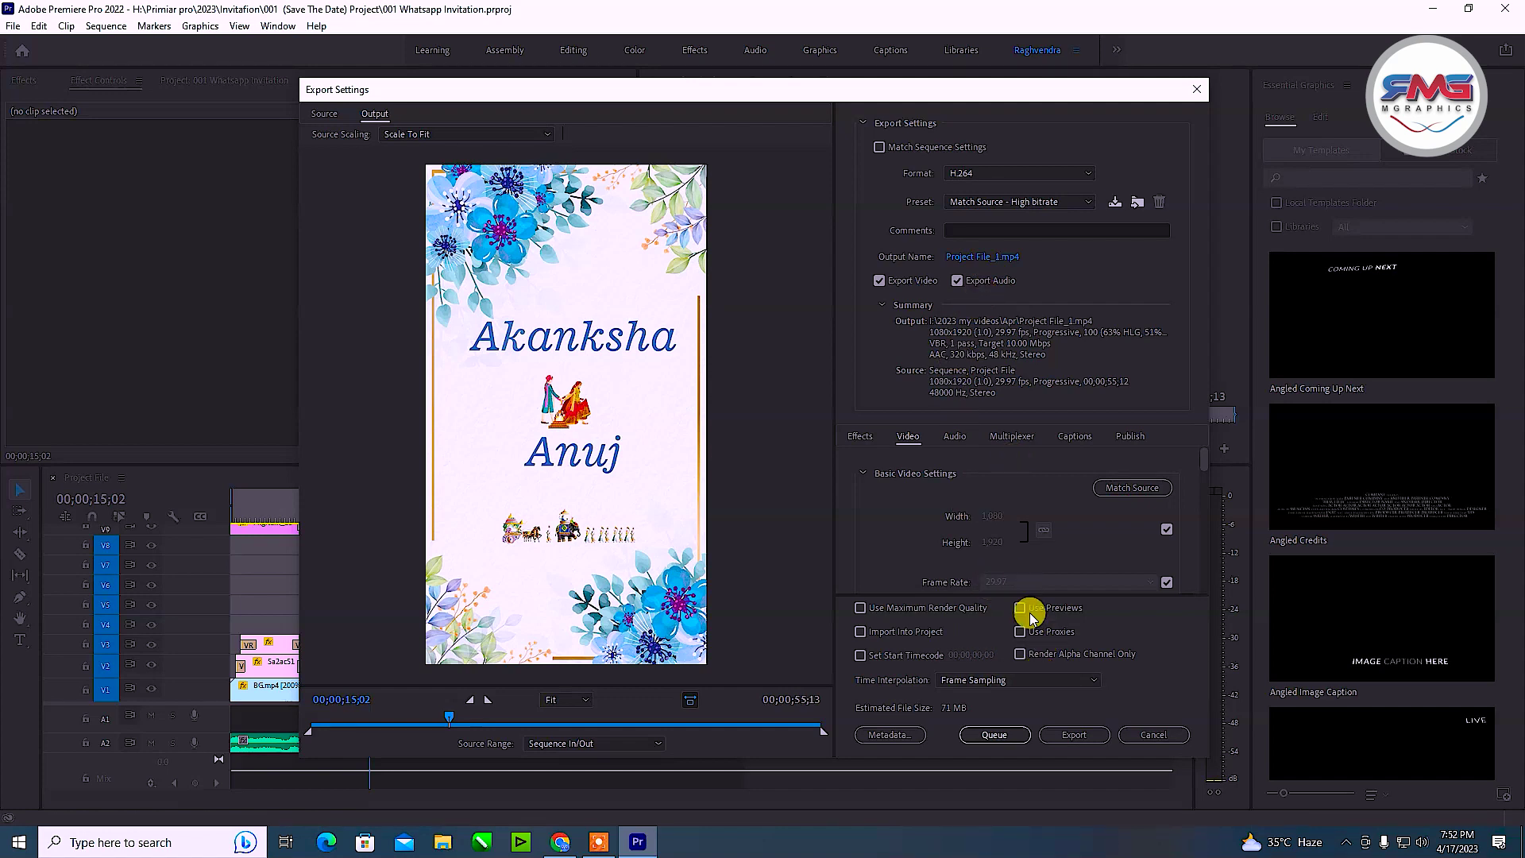
- Start the H.264 export, then cancel the running encode
{"action": "left_click", "coordinate": [1076, 736]}
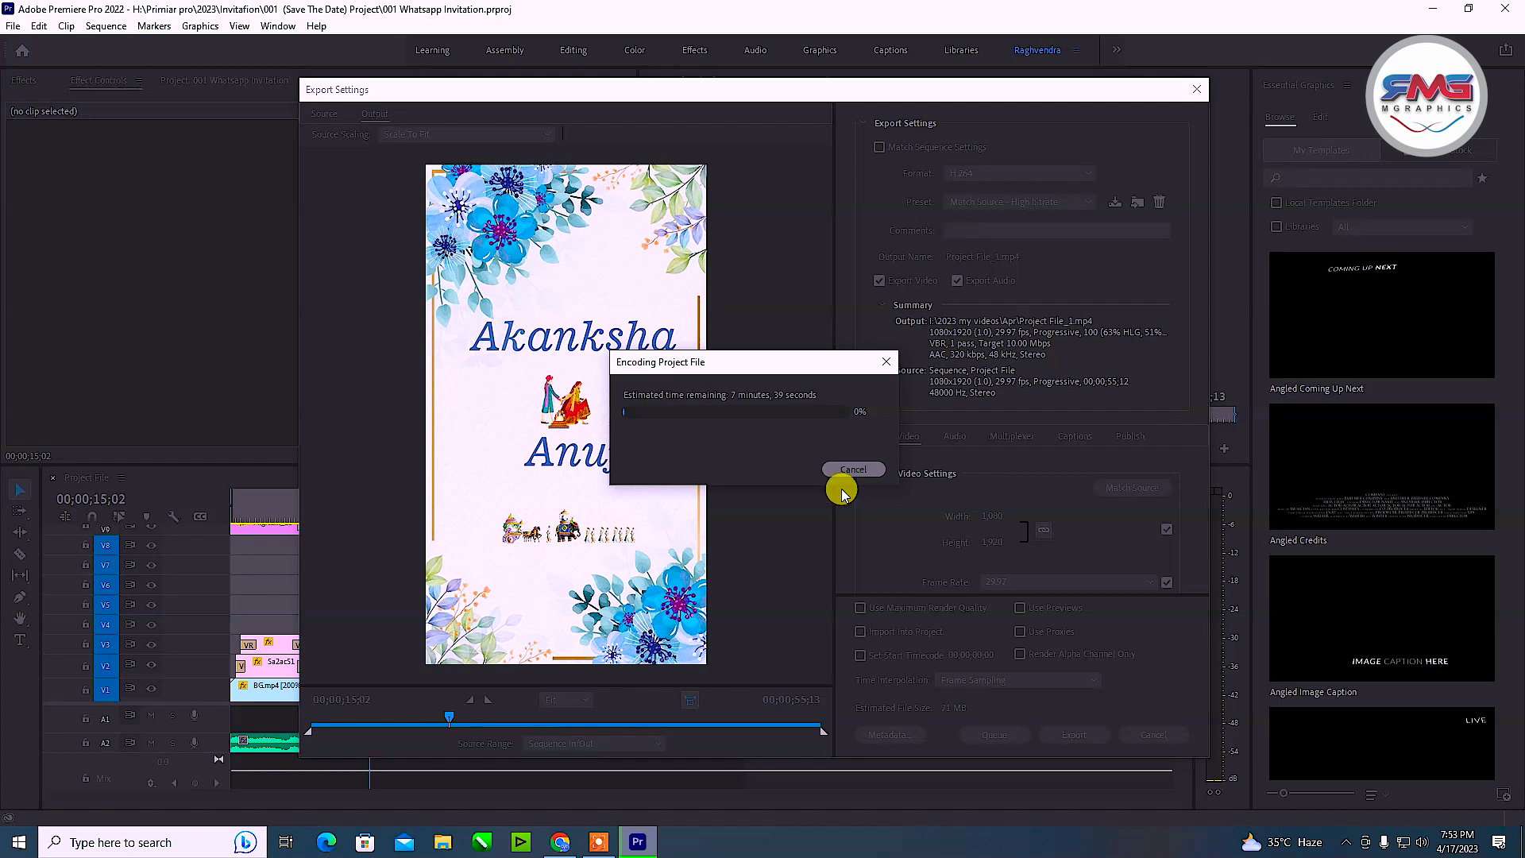
{"action": "left_click", "coordinate": [843, 471]}
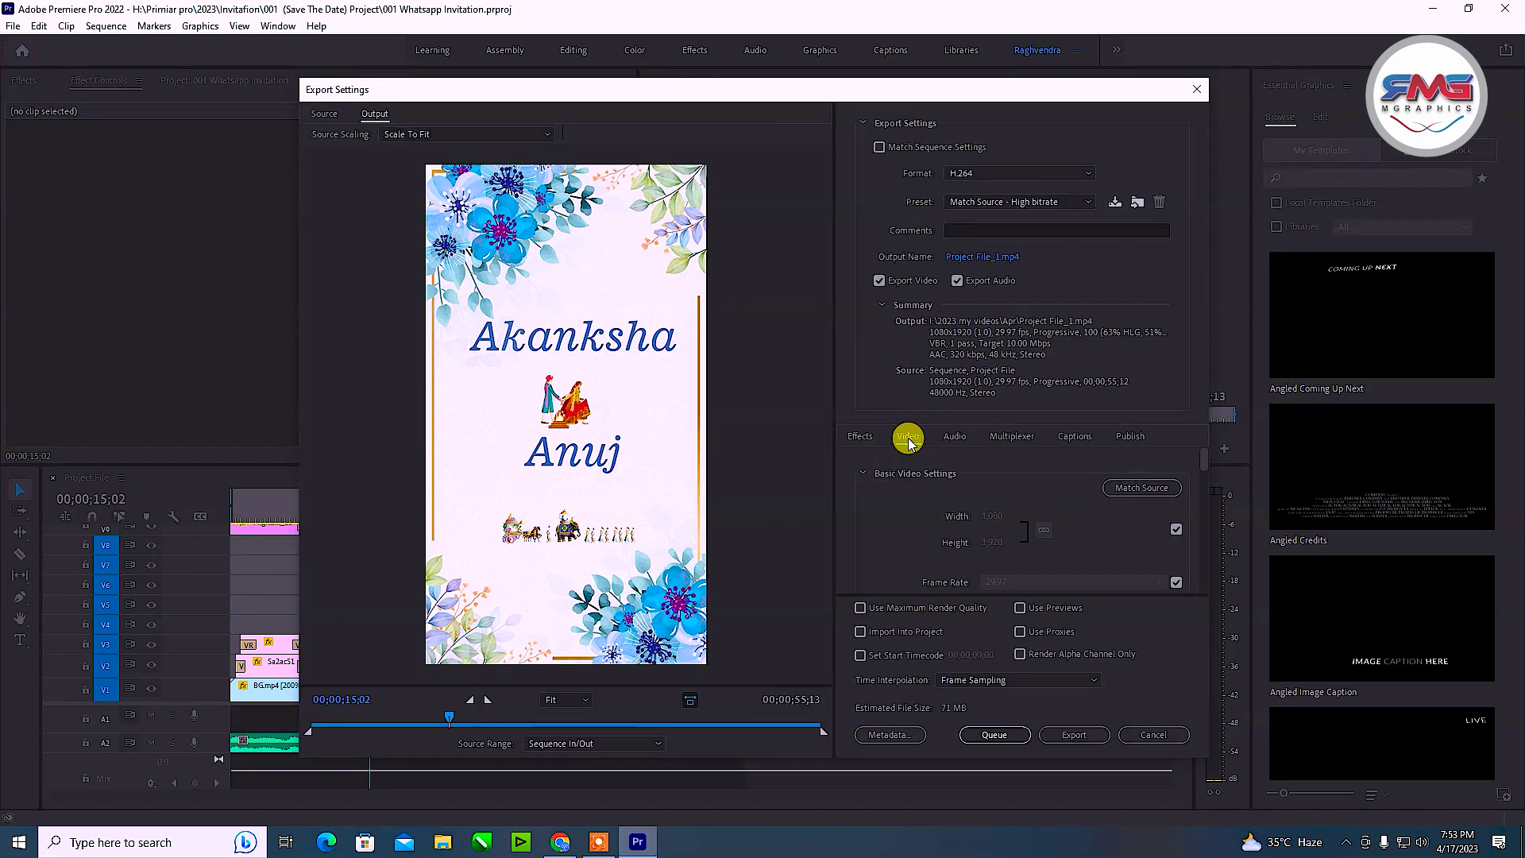
{"action": "left_click_drag", "start_coordinate": [1203, 452], "coordinate": [1205, 498]}
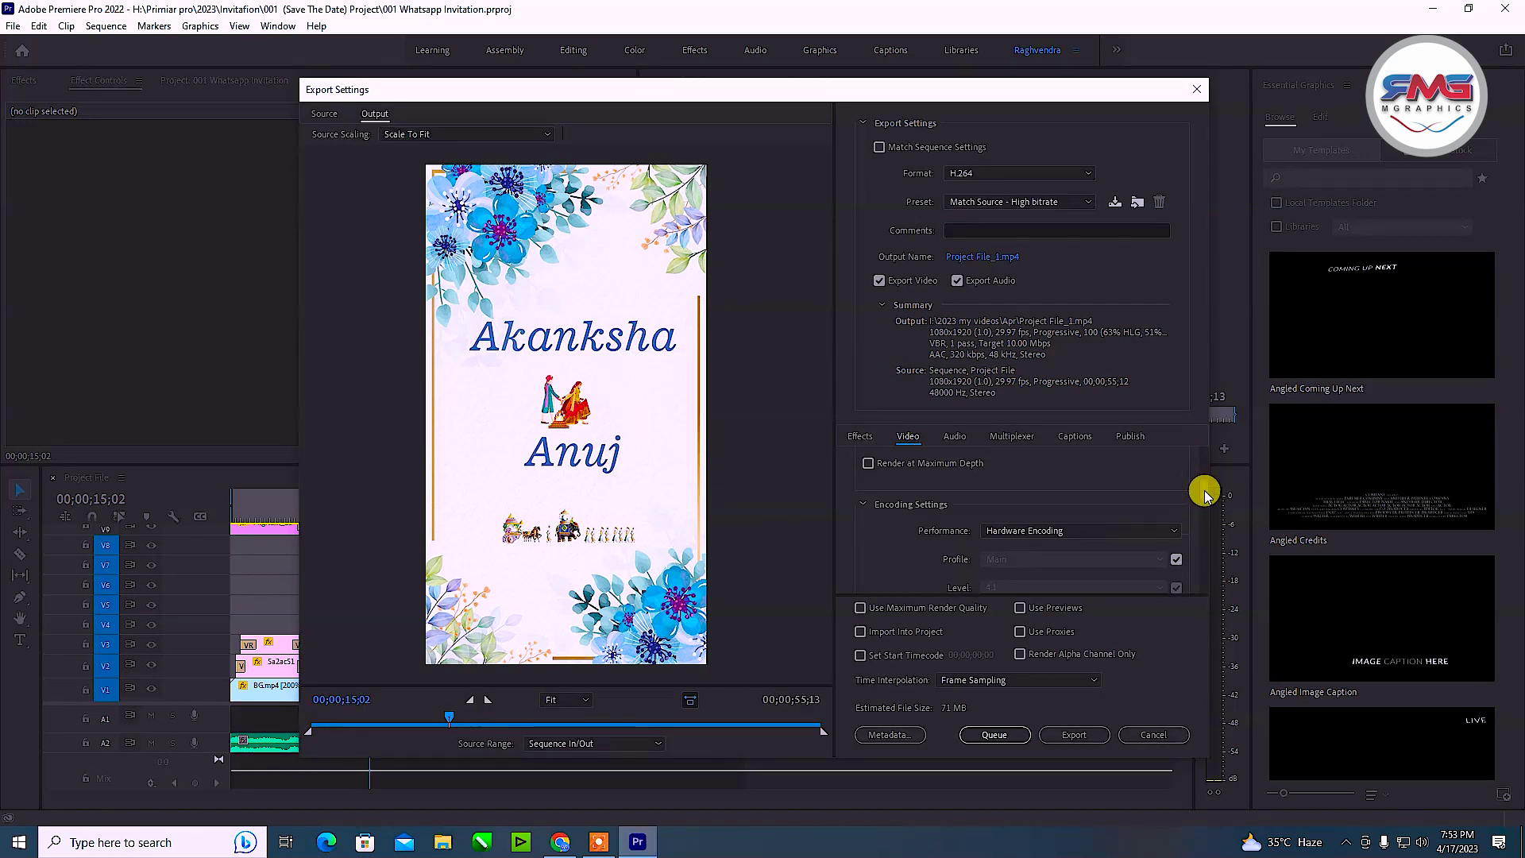
{"action": "scroll", "coordinate": [1203, 497], "scroll_direction": "down", "scroll_amount": 1}
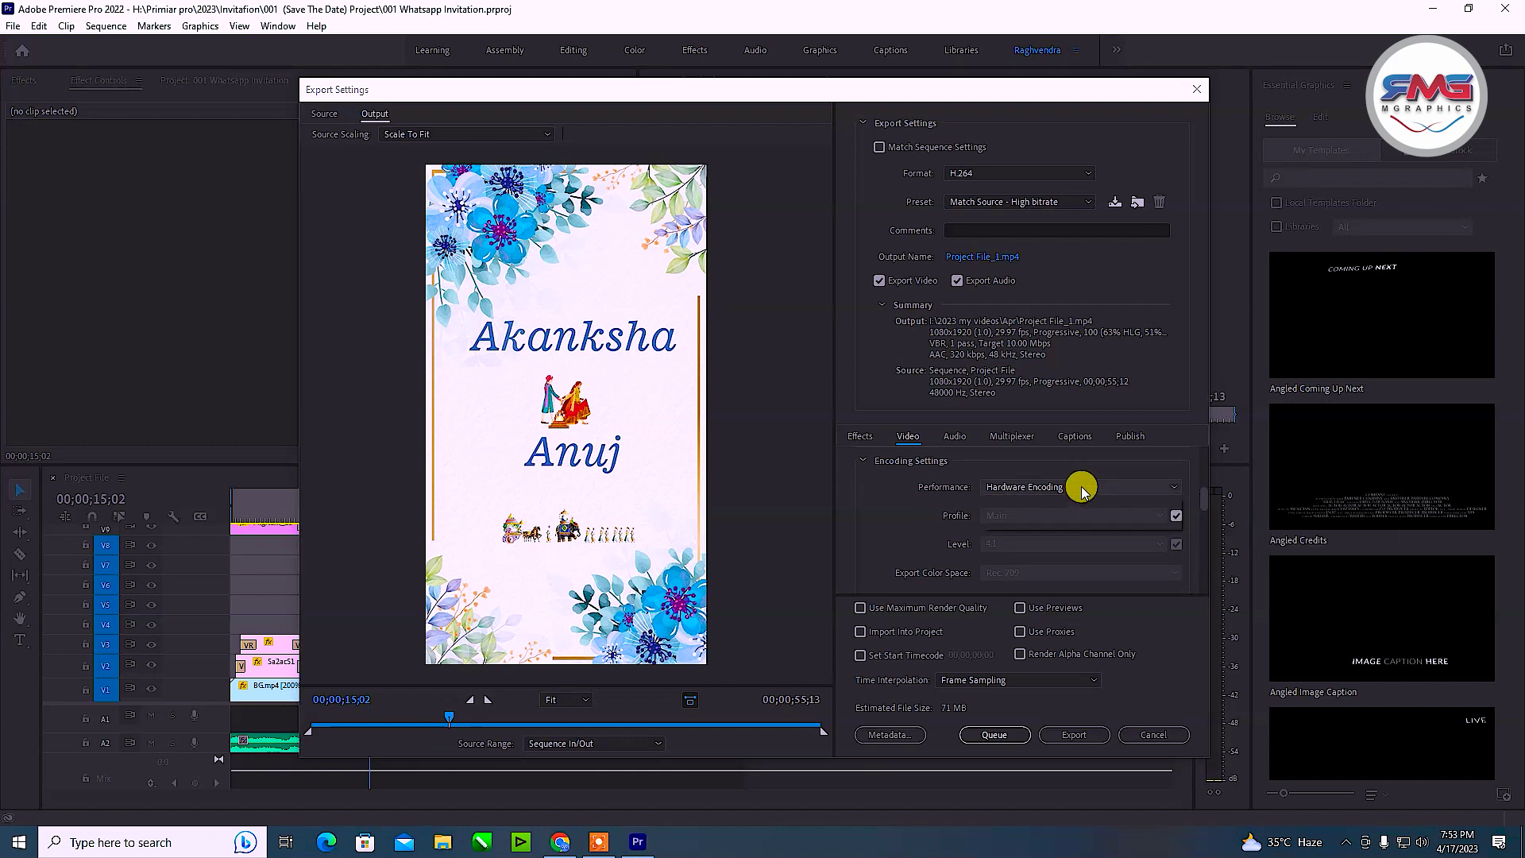
- Set the Encoding Settings Performance option to Software Encoding
{"action": "left_click", "coordinate": [1049, 486]}
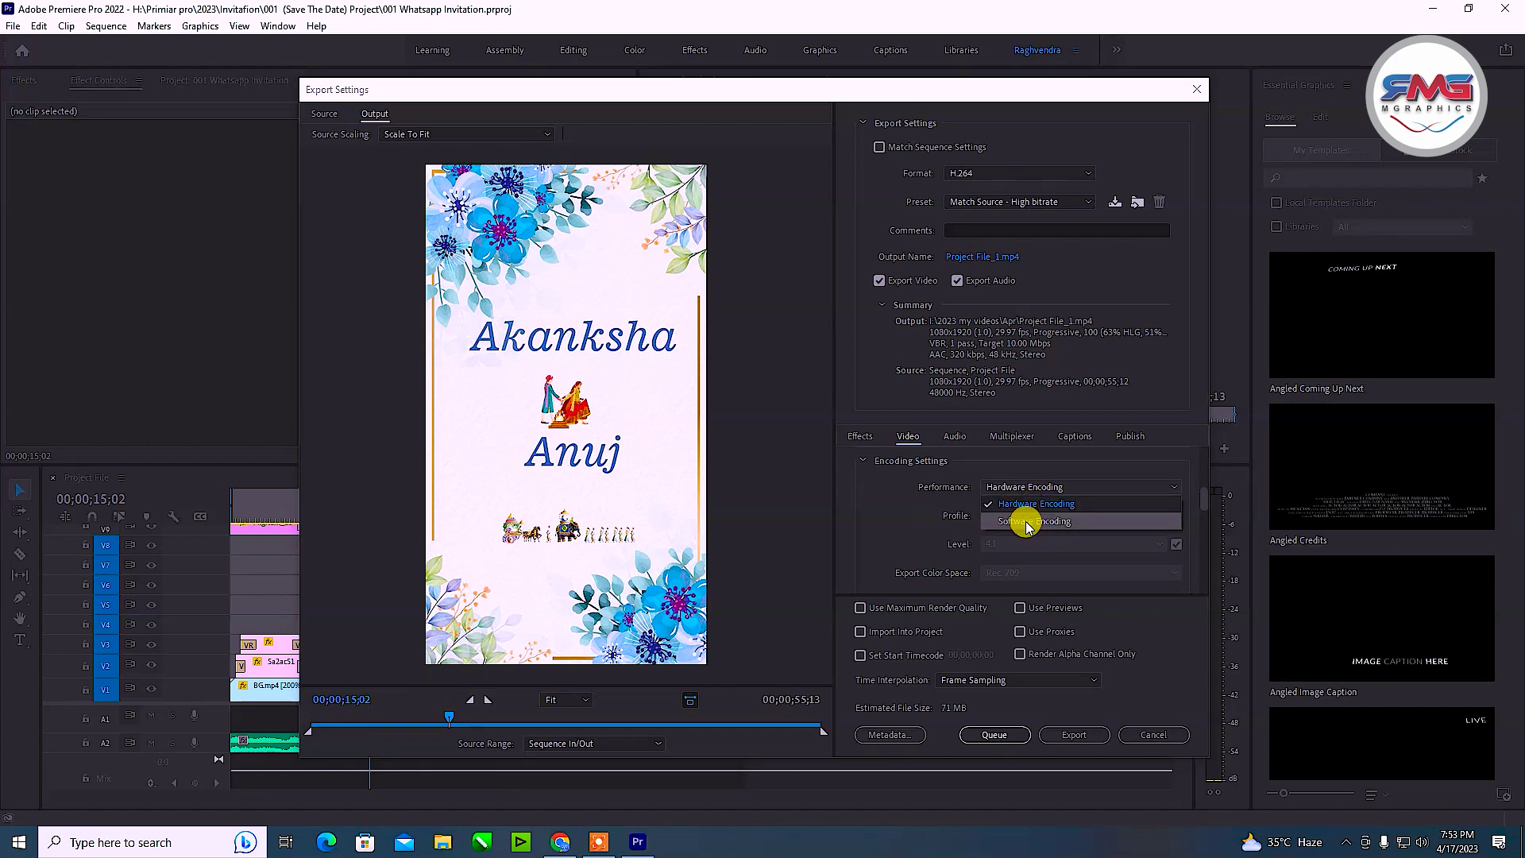
{"action": "left_click", "coordinate": [1025, 508]}
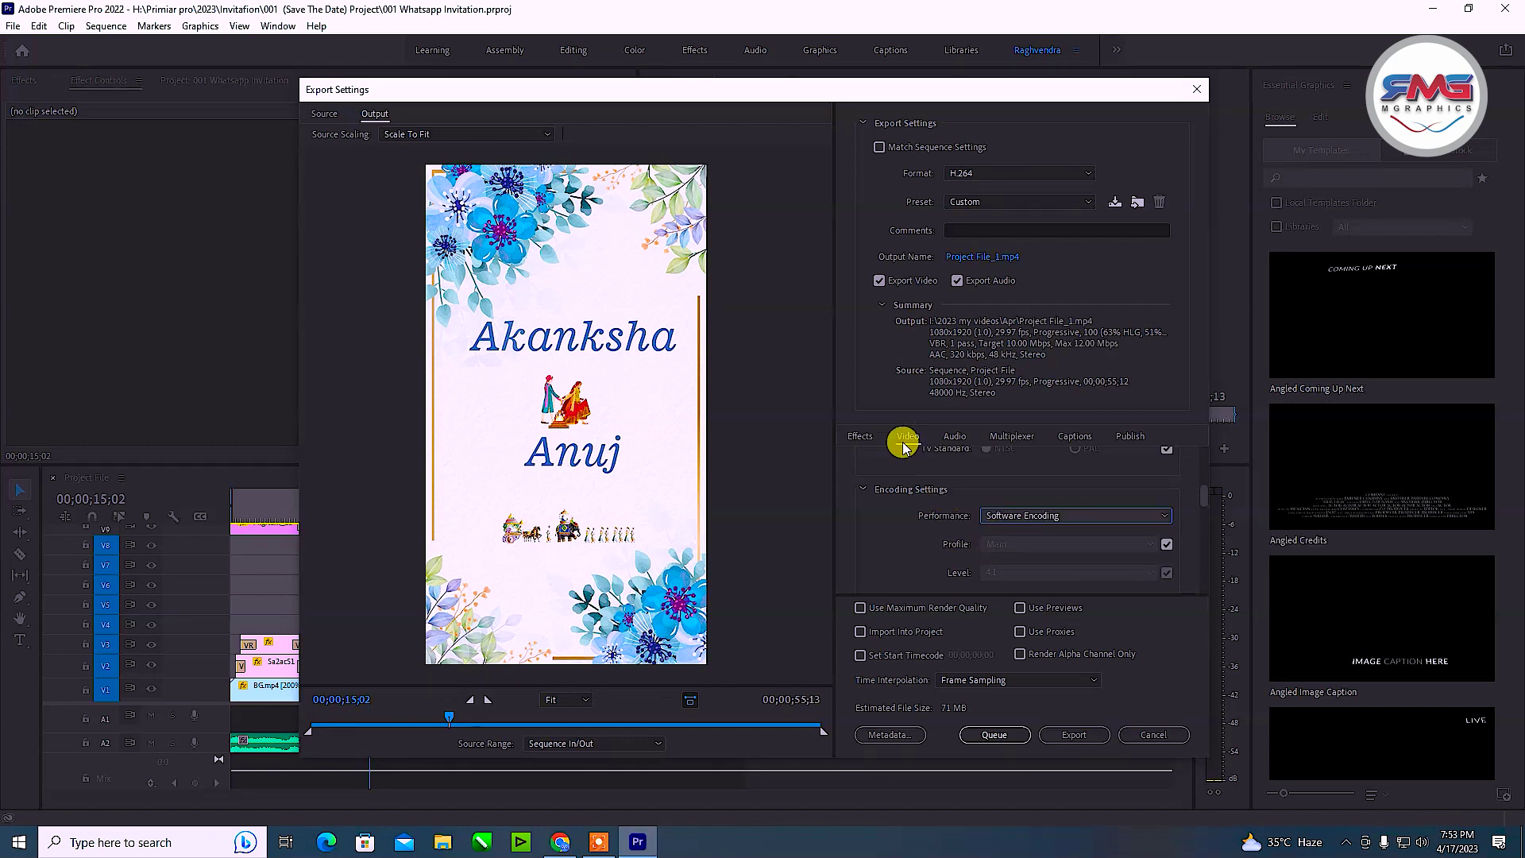
{"action": "left_click", "coordinate": [1023, 516]}
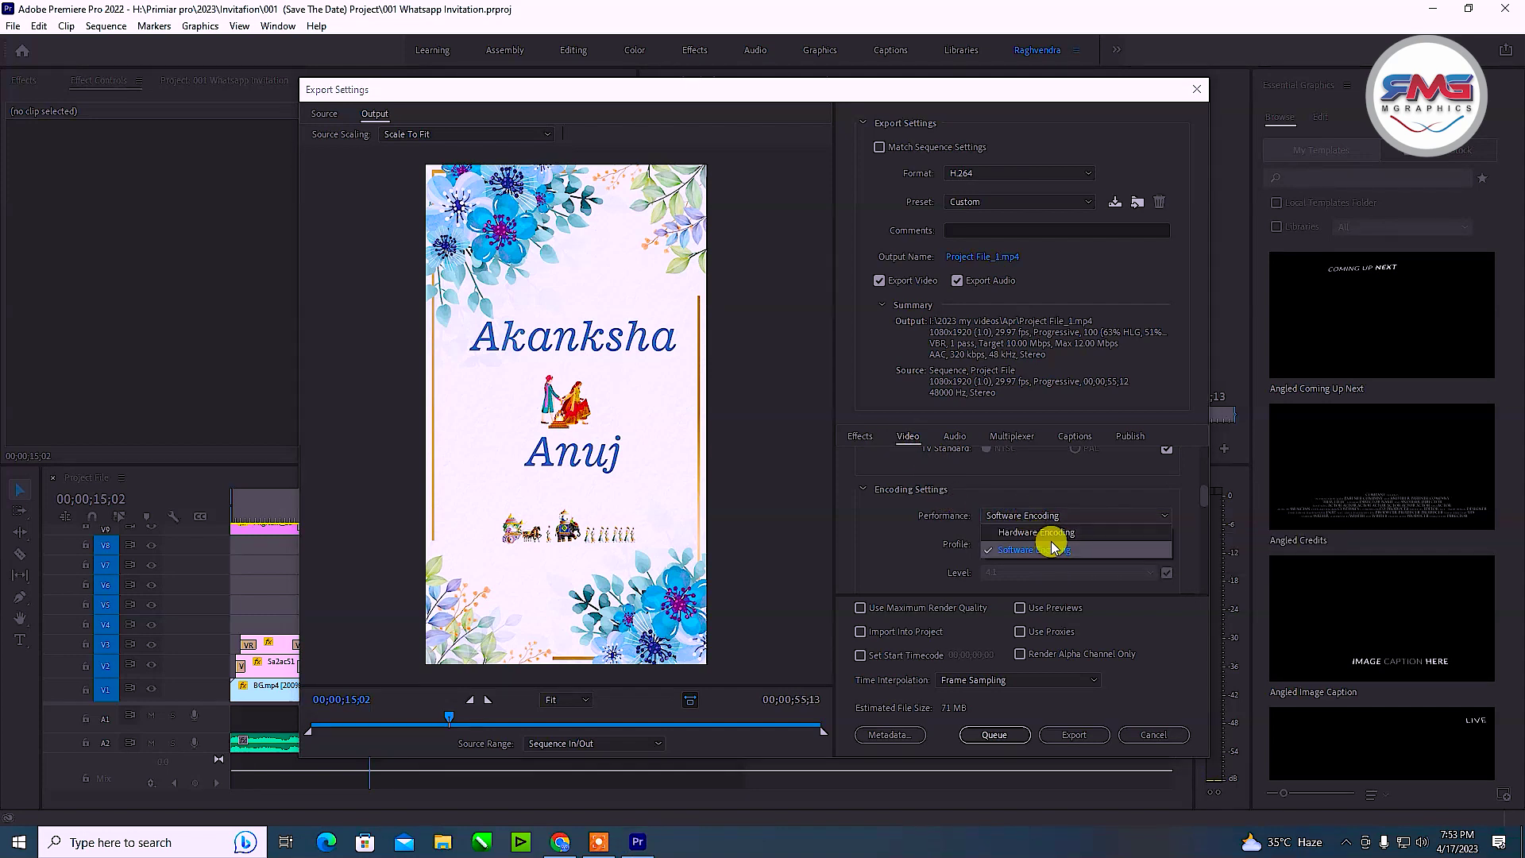
{"action": "left_click", "coordinate": [1042, 533]}
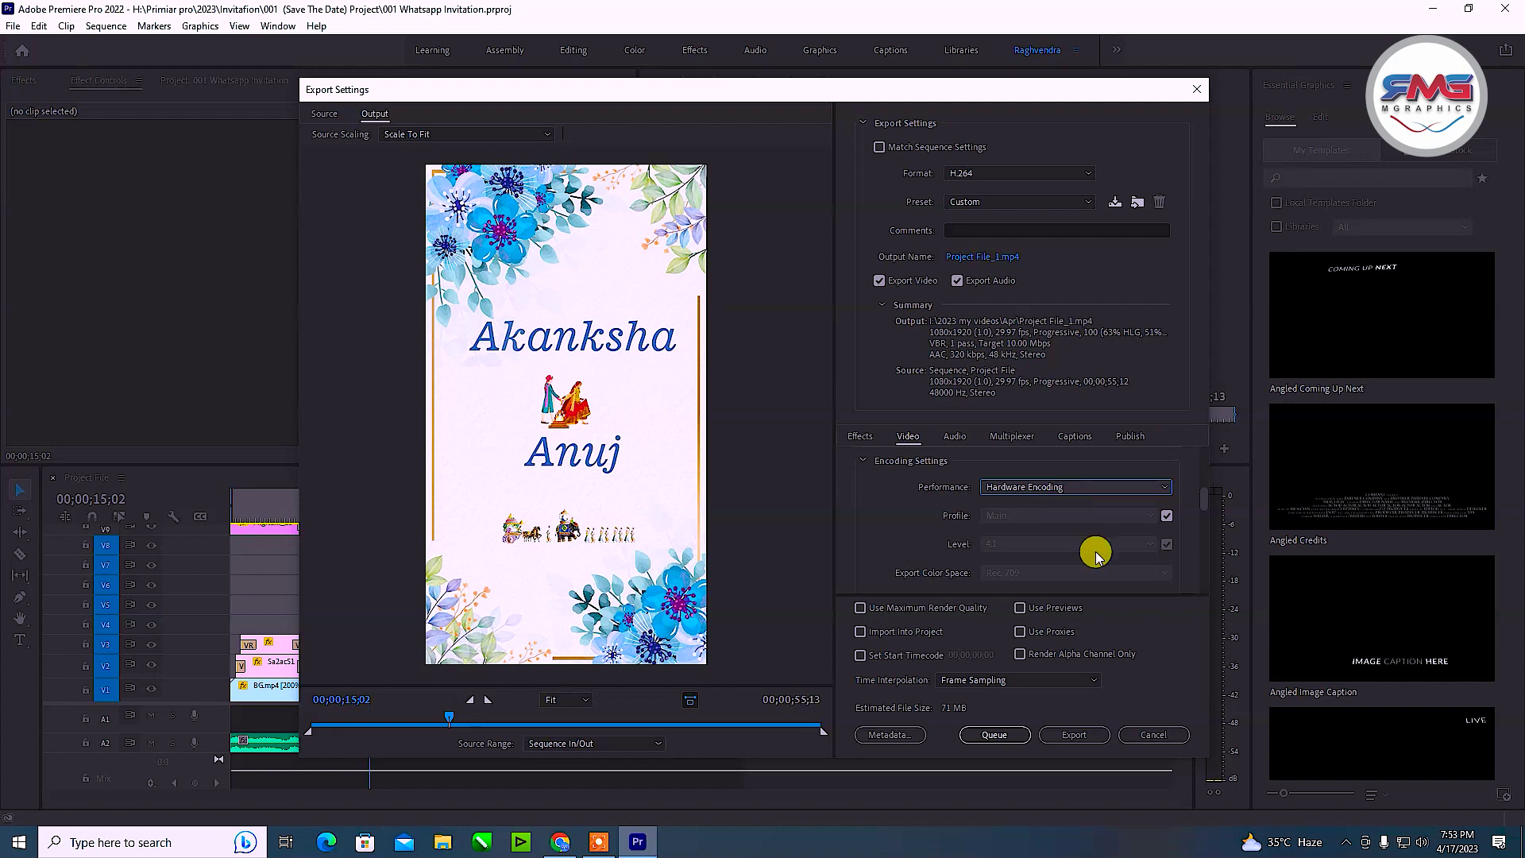
{"action": "left_click", "coordinate": [1346, 844]}
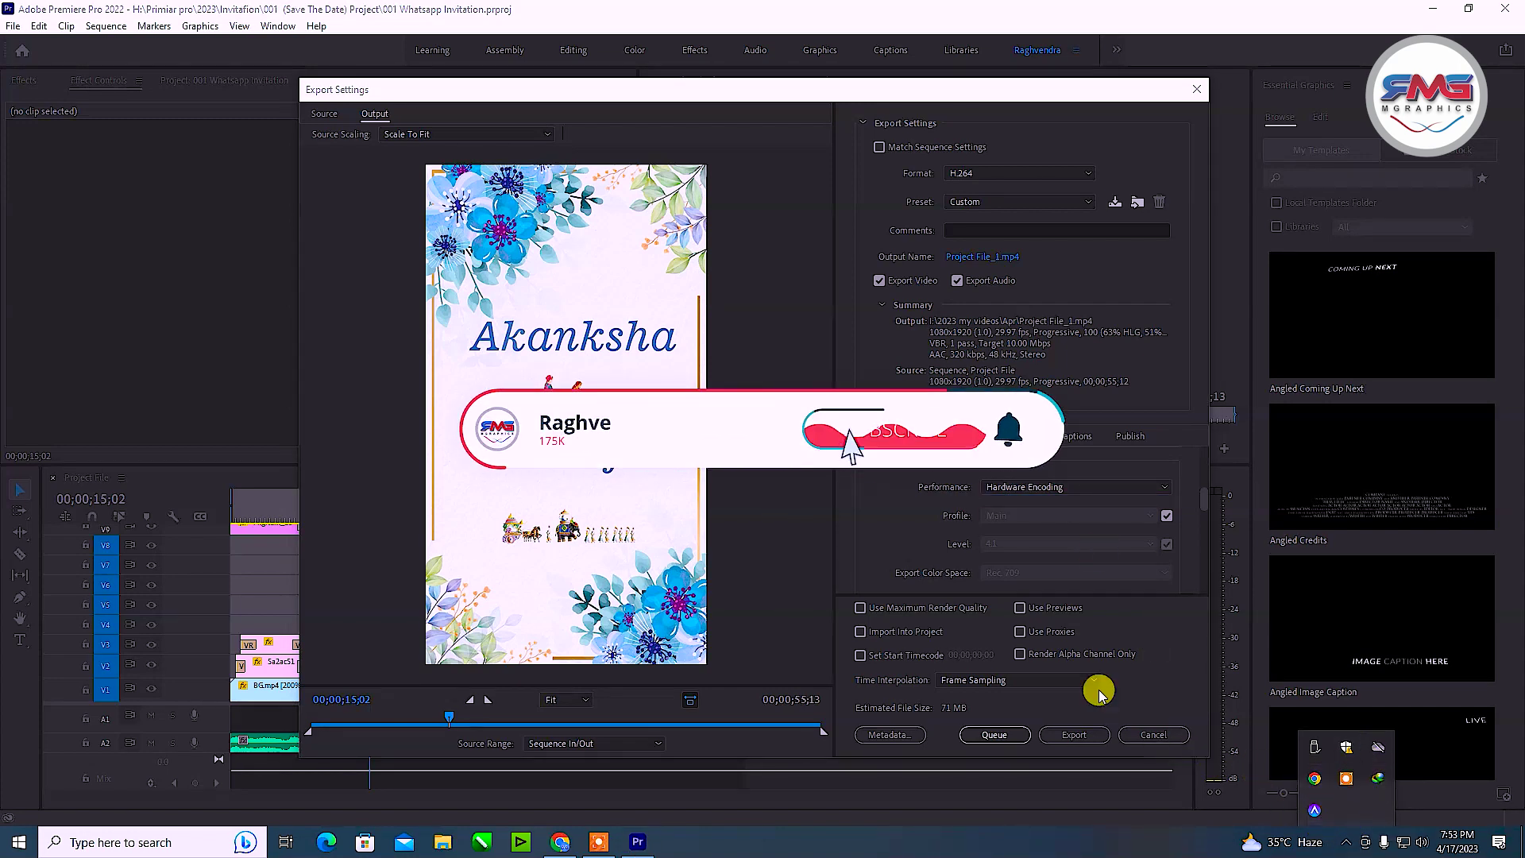
{"action": "left_click", "coordinate": [874, 550]}
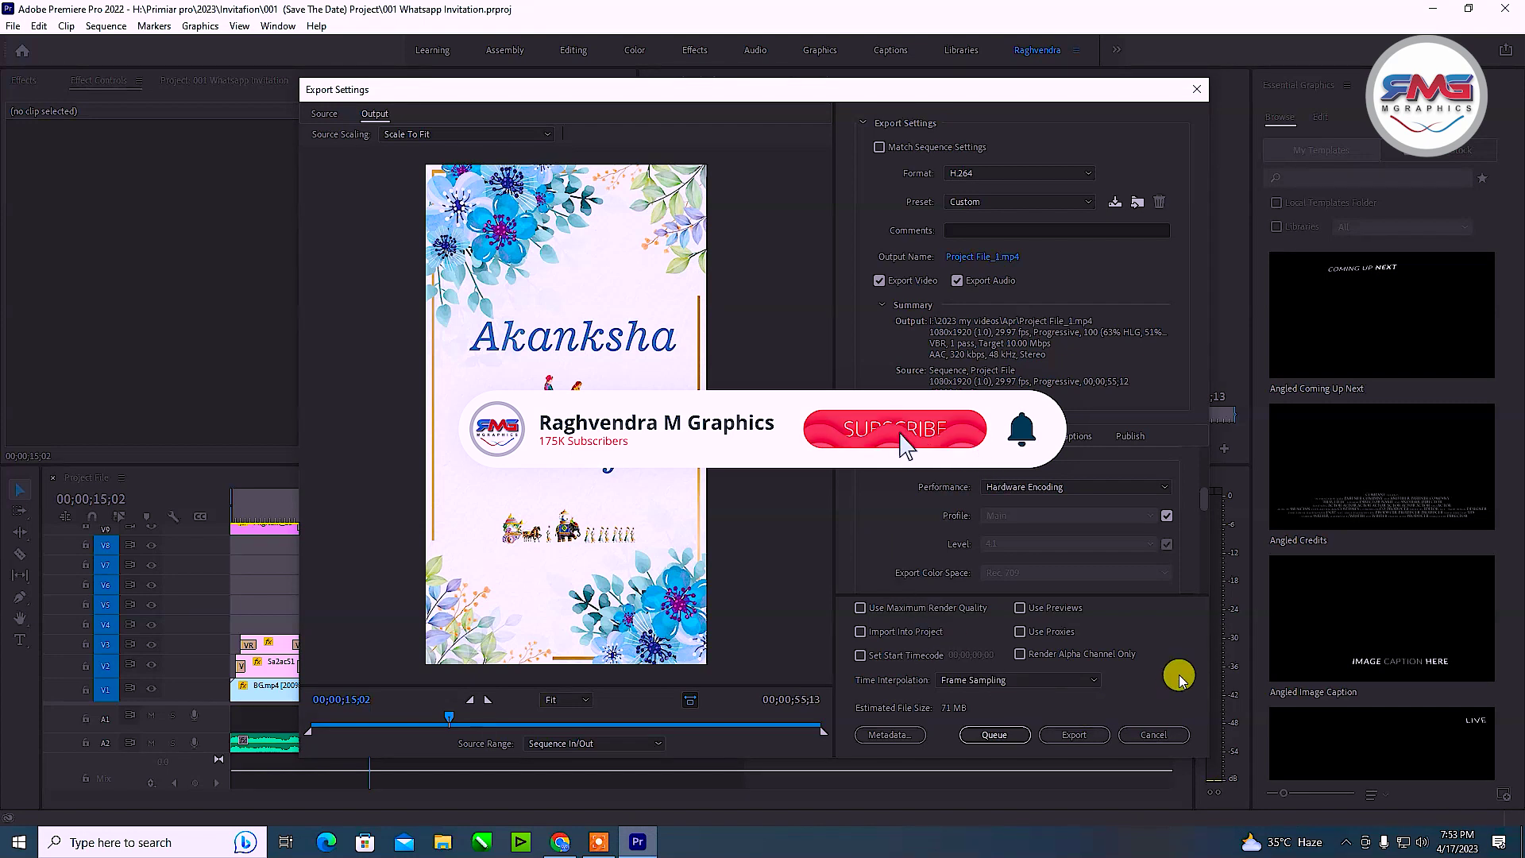
{"action": "left_click", "coordinate": [1093, 490]}
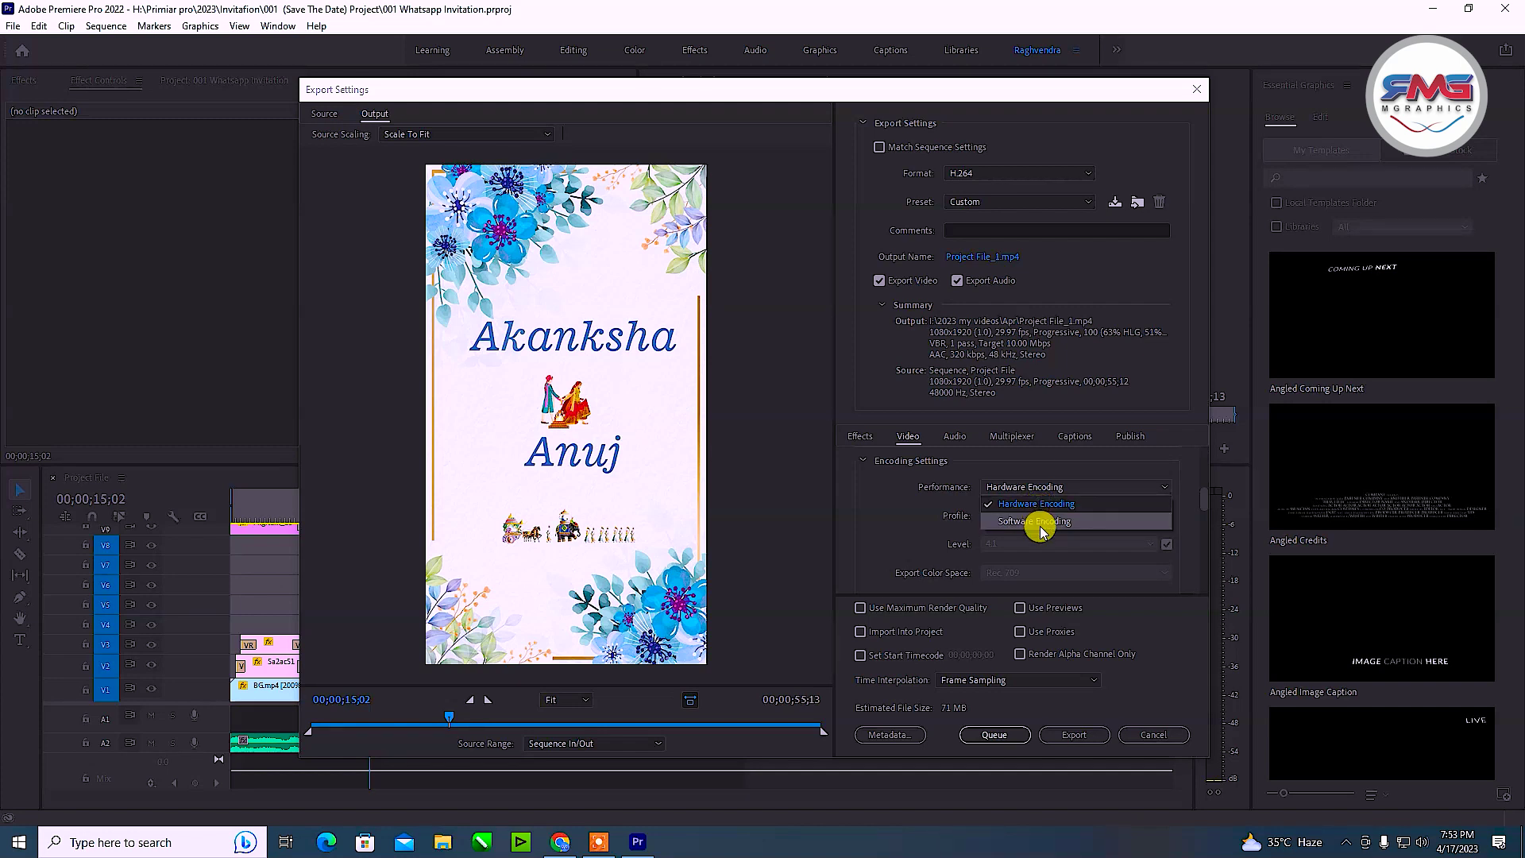
{"action": "left_click", "coordinate": [1040, 524]}
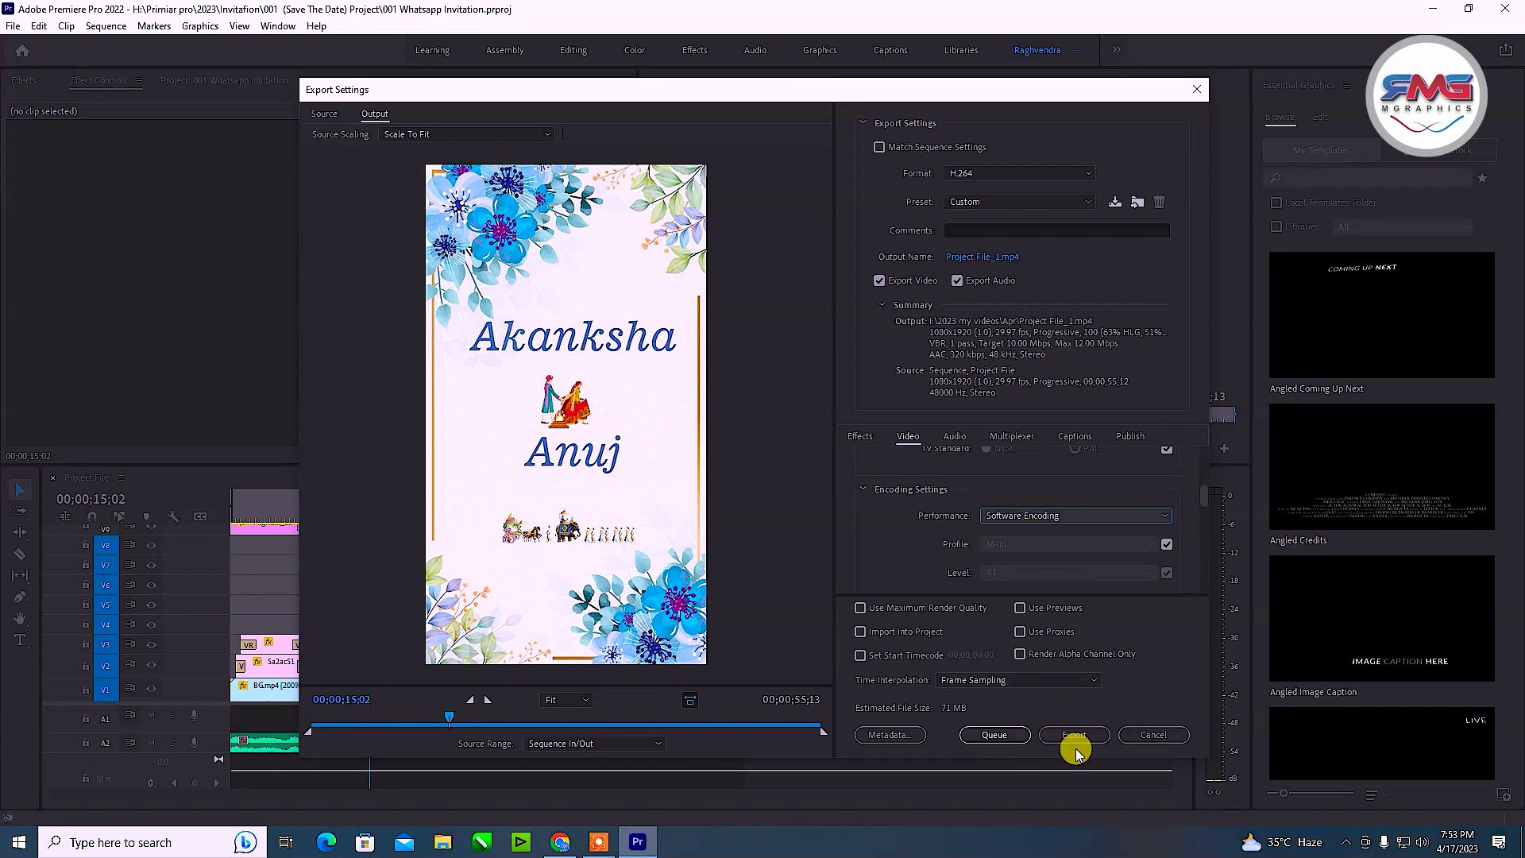
- Close Export Settings without exporting and scrub ahead to the parents and wedding details cards
{"action": "left_click", "coordinate": [1153, 734]}
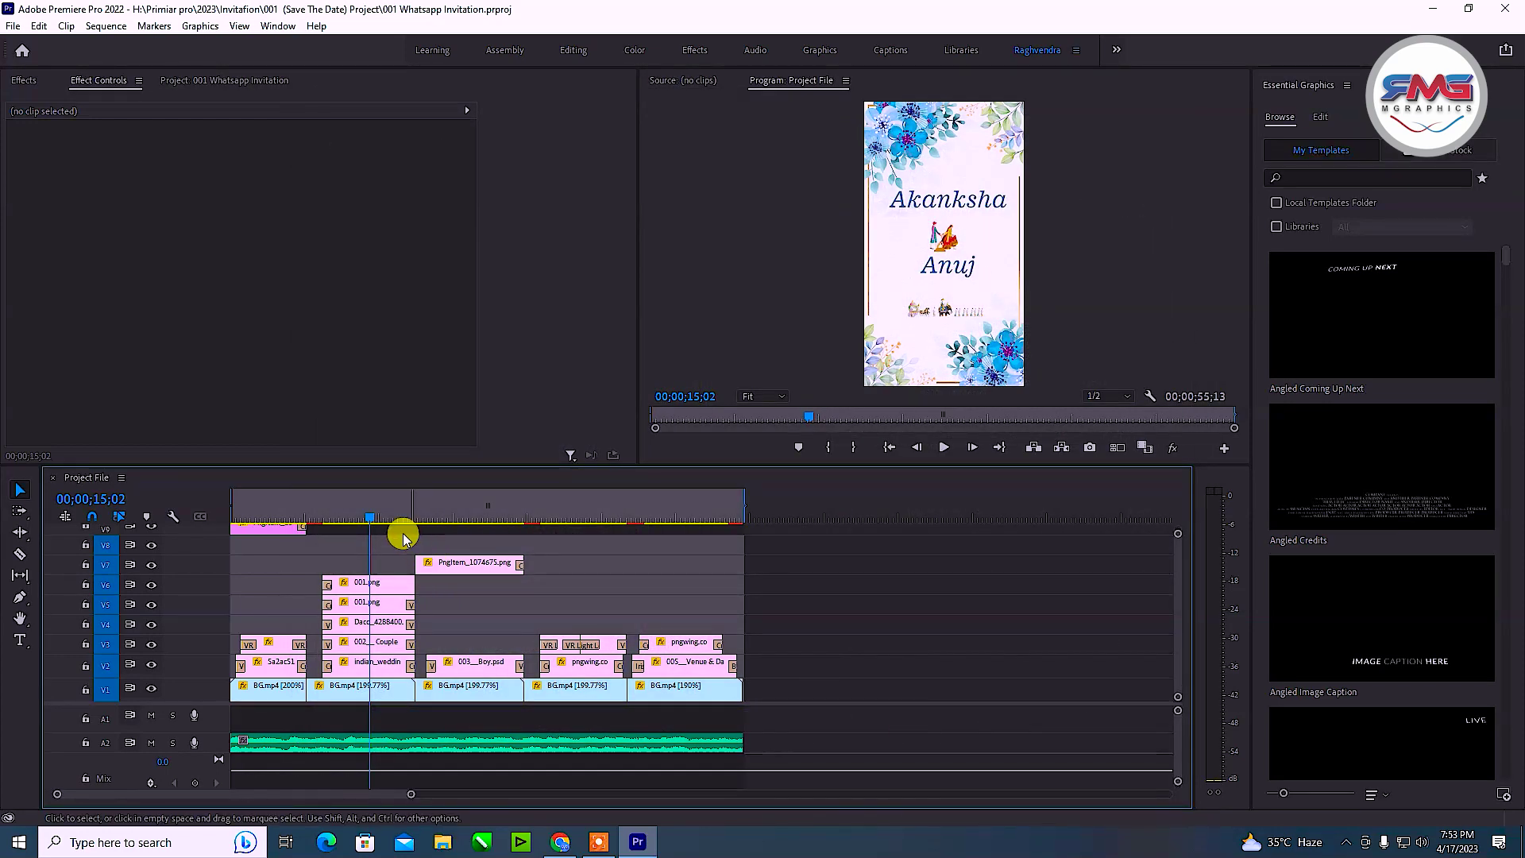
{"action": "left_click_drag", "start_coordinate": [371, 516], "coordinate": [606, 565]}
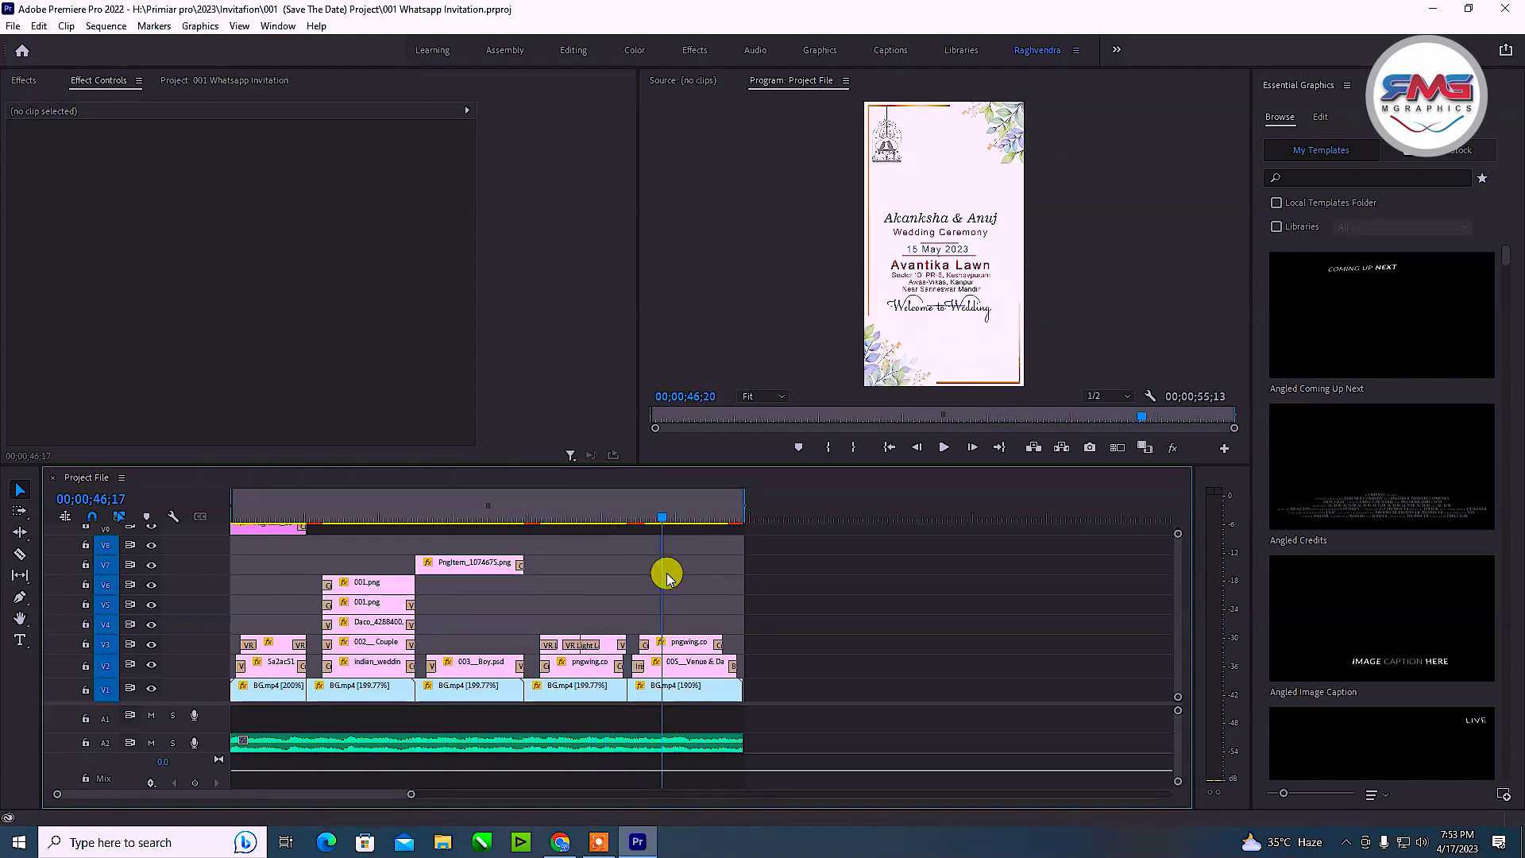
{"action": "mouse_move", "coordinate": [606, 562]}
{"action": "left_mouse_down"}
{"action": "mouse_move", "coordinate": [682, 580]}
{"action": "mouse_move", "coordinate": [276, 556]}
{"action": "mouse_move", "coordinate": [245, 535]}
{"action": "mouse_move", "coordinate": [301, 569]}
{"action": "mouse_move", "coordinate": [382, 512]}
{"action": "mouse_move", "coordinate": [426, 585]}
{"action": "mouse_move", "coordinate": [686, 636]}
{"action": "left_mouse_up"}
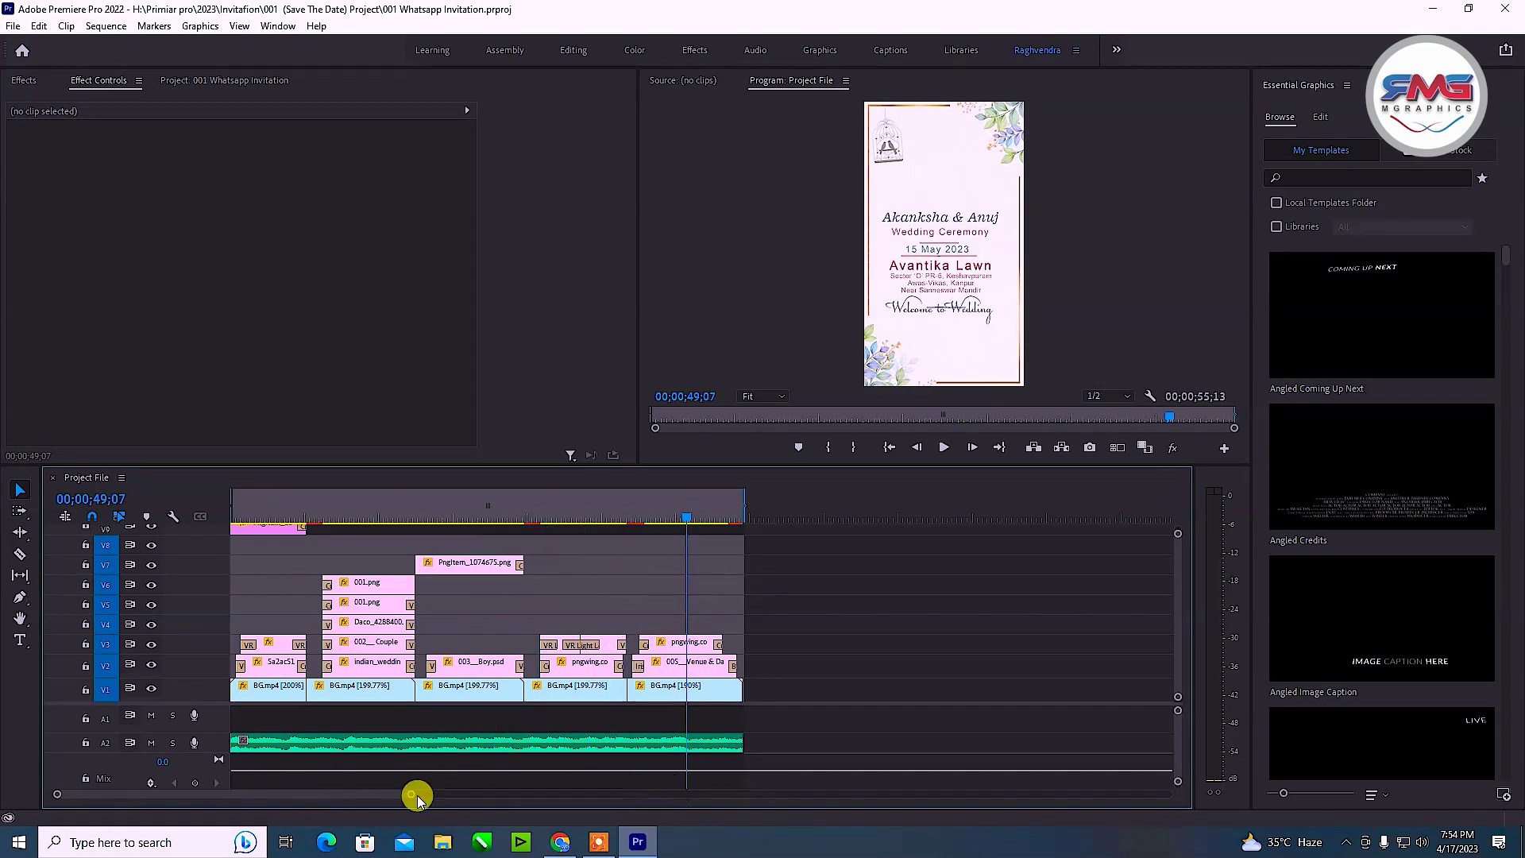
- Adjust the timeline zoom bar and scrub back near the start of the sequence
{"action": "left_click_drag", "start_coordinate": [403, 797], "coordinate": [313, 793]}
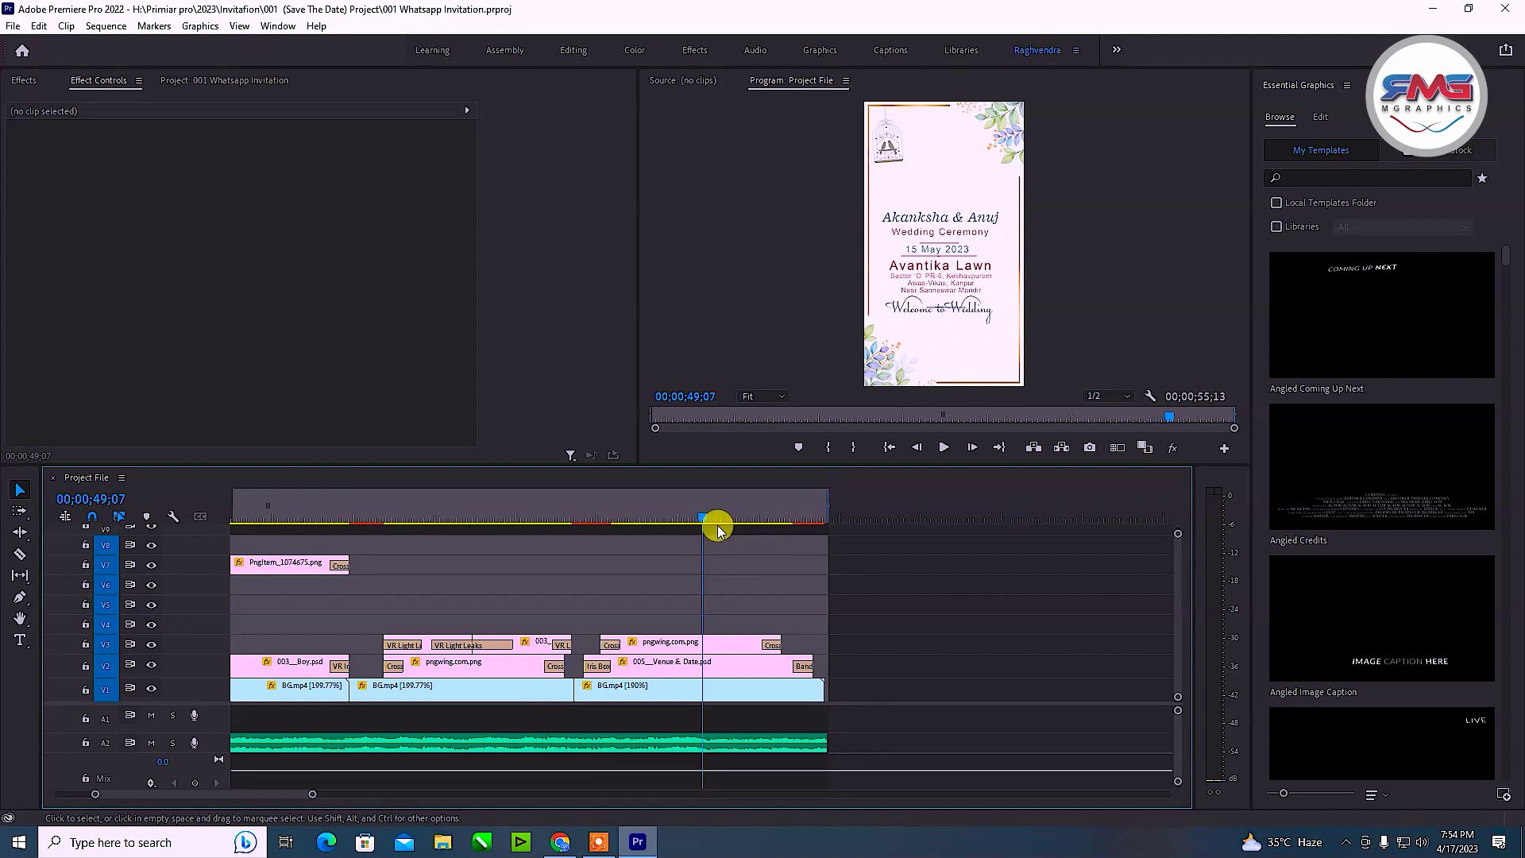
{"action": "mouse_move", "coordinate": [715, 521]}
{"action": "left_mouse_down"}
{"action": "mouse_move", "coordinate": [672, 573]}
{"action": "mouse_move", "coordinate": [274, 556]}
{"action": "left_mouse_up"}
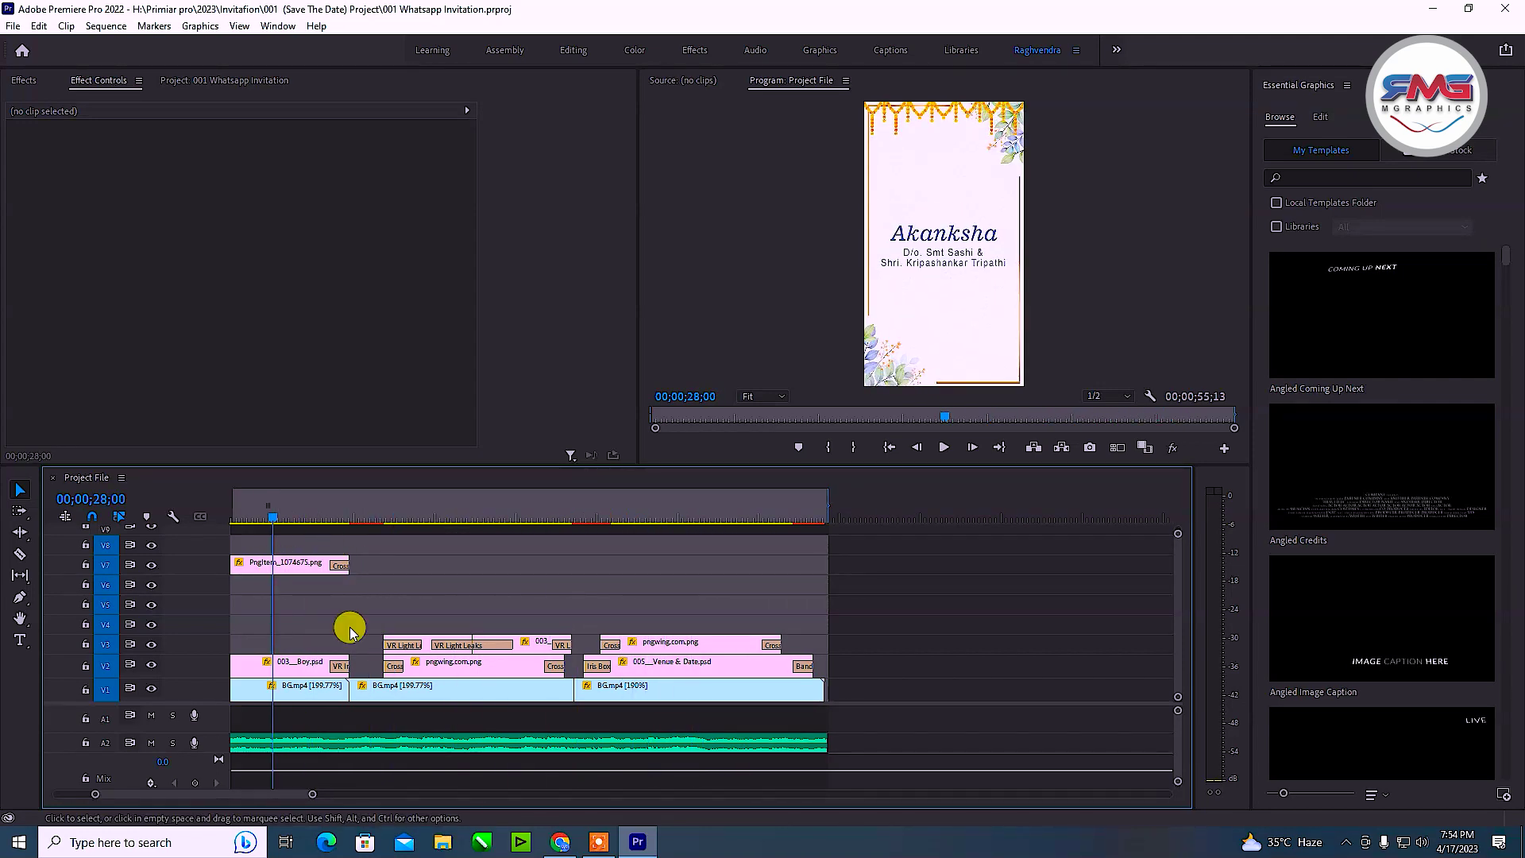
{"action": "left_click_drag", "start_coordinate": [312, 794], "coordinate": [380, 793]}
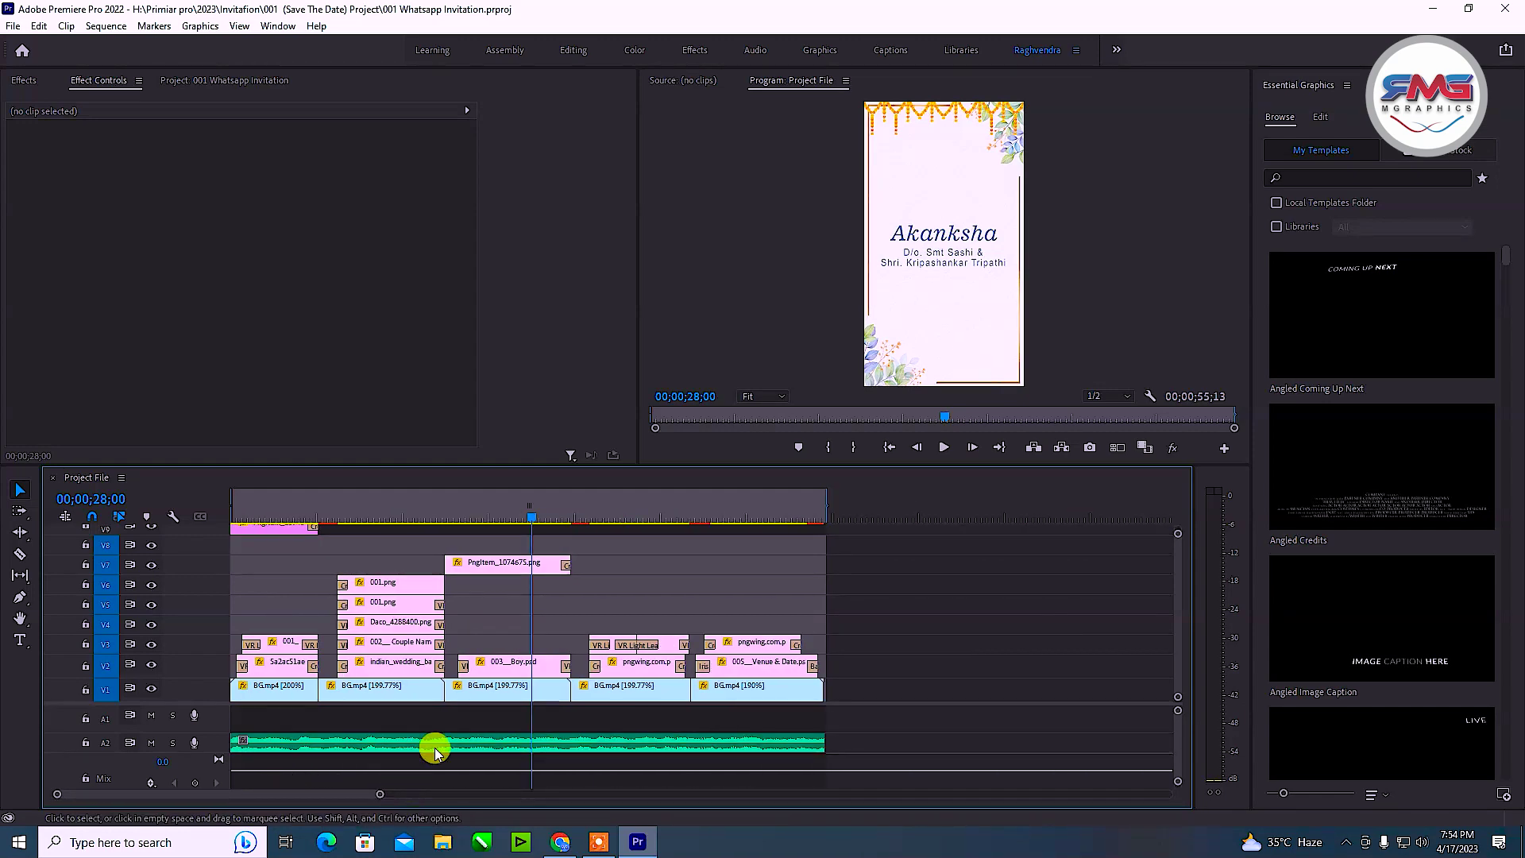
{"action": "mouse_move", "coordinate": [529, 531]}
{"action": "left_mouse_down"}
{"action": "mouse_move", "coordinate": [255, 549]}
{"action": "mouse_move", "coordinate": [235, 570]}
{"action": "mouse_move", "coordinate": [631, 590]}
{"action": "left_mouse_up"}
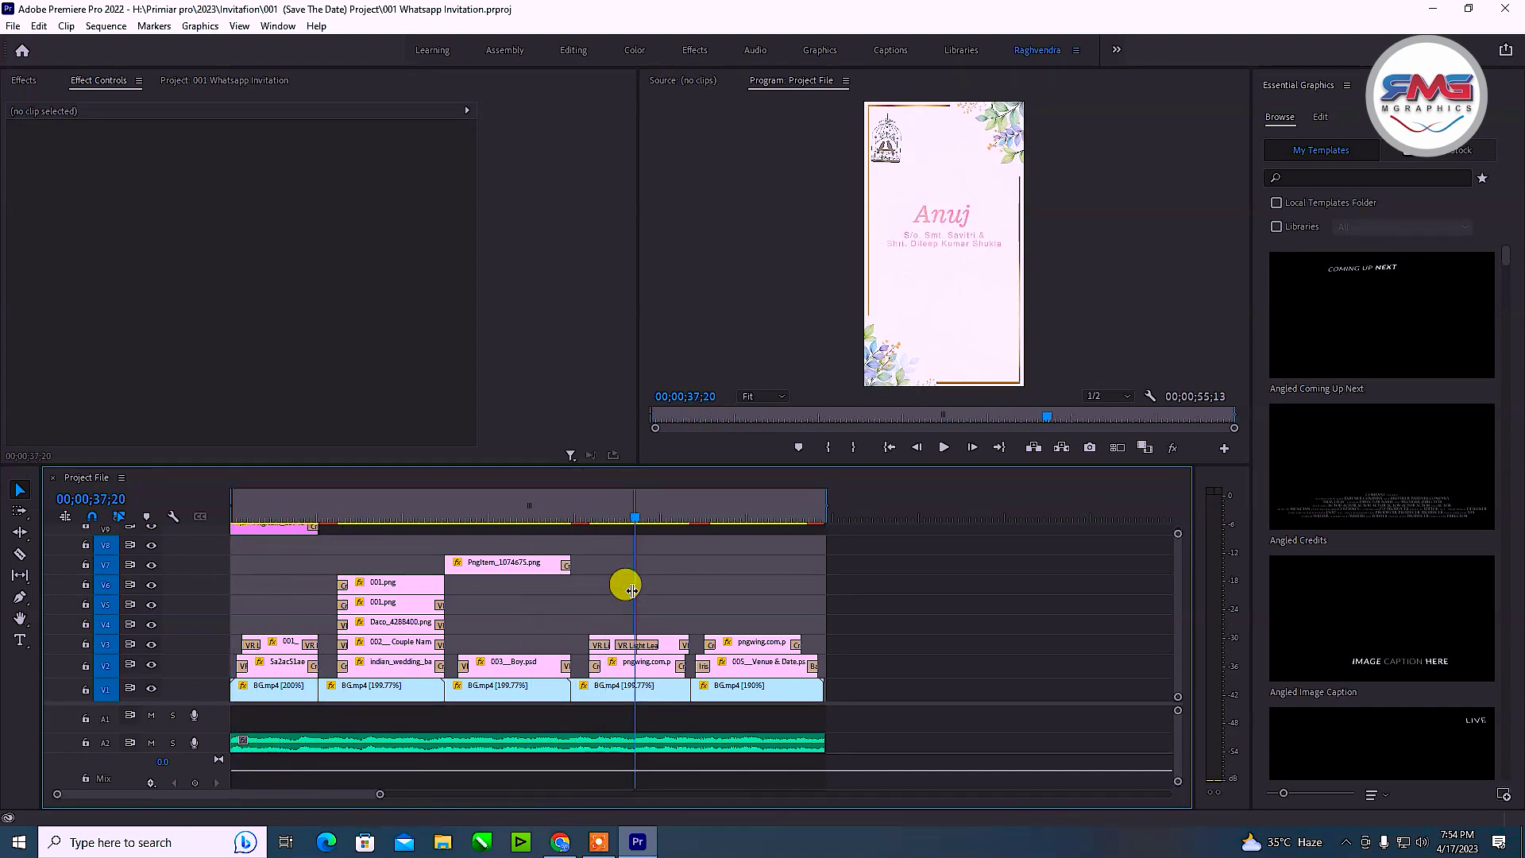